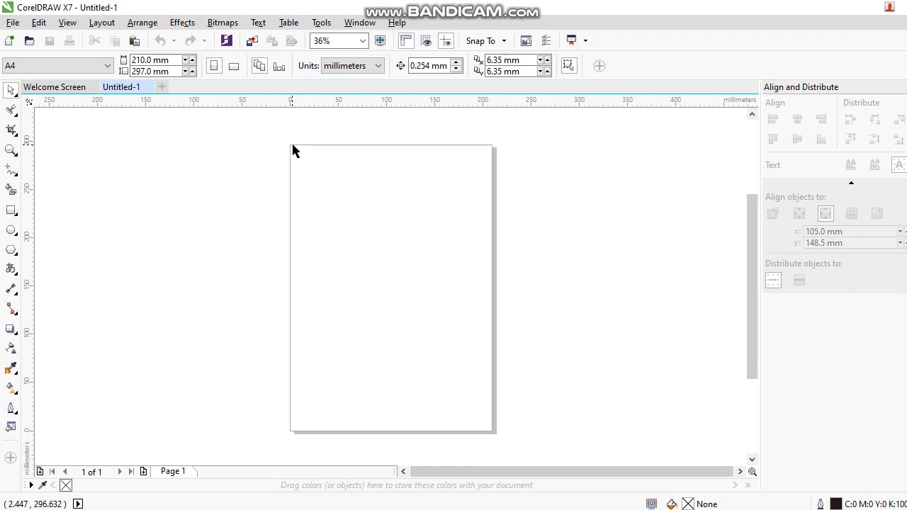
scroll(433, 372, down, 1)
scroll(432, 344, up, 4)
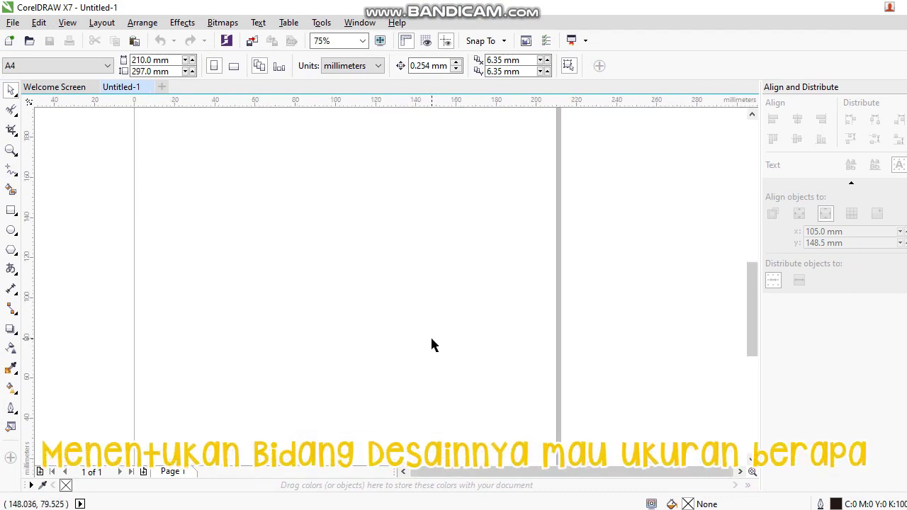
scroll(405, 150, down, 3)
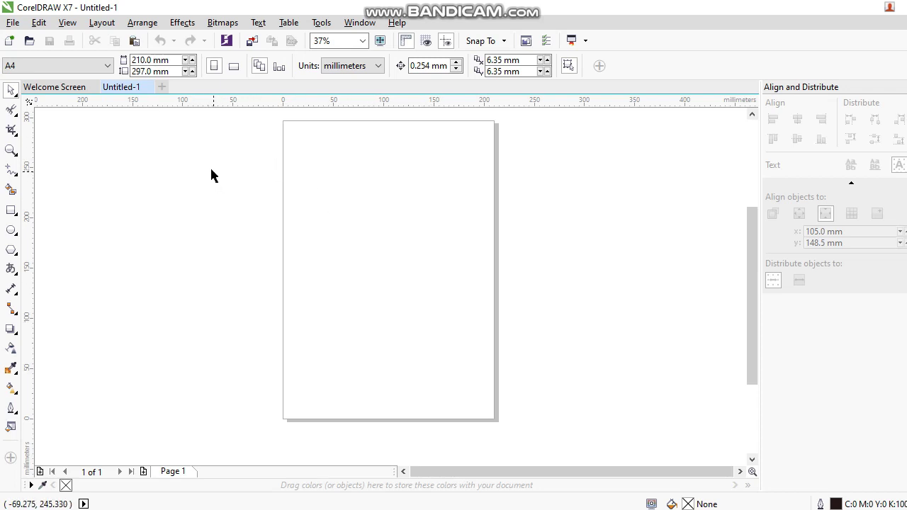
click(108, 66)
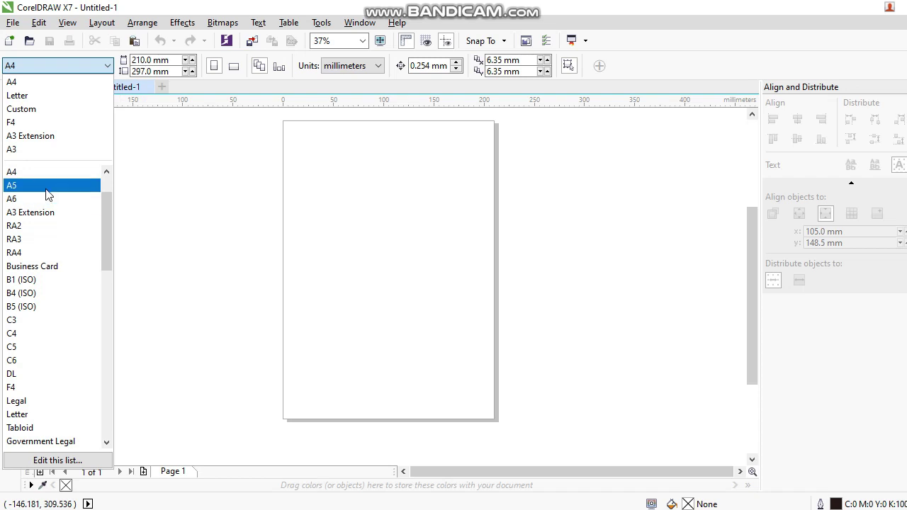
click(103, 67)
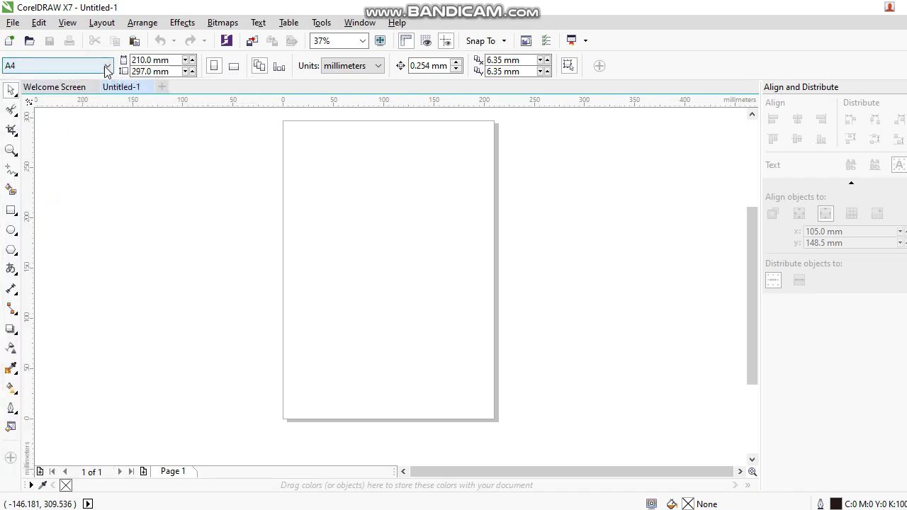
Step: Switch the page size to Custom and set the page width to 30 mm
click(78, 65)
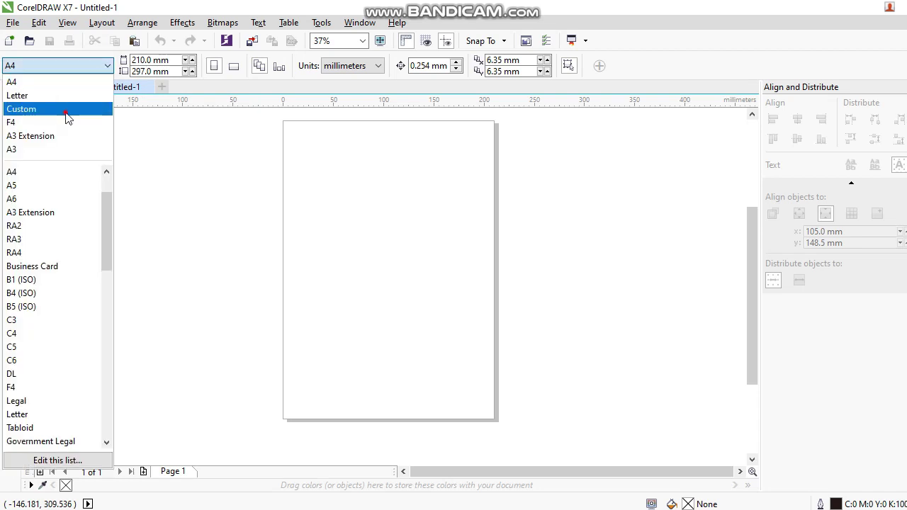
click(64, 112)
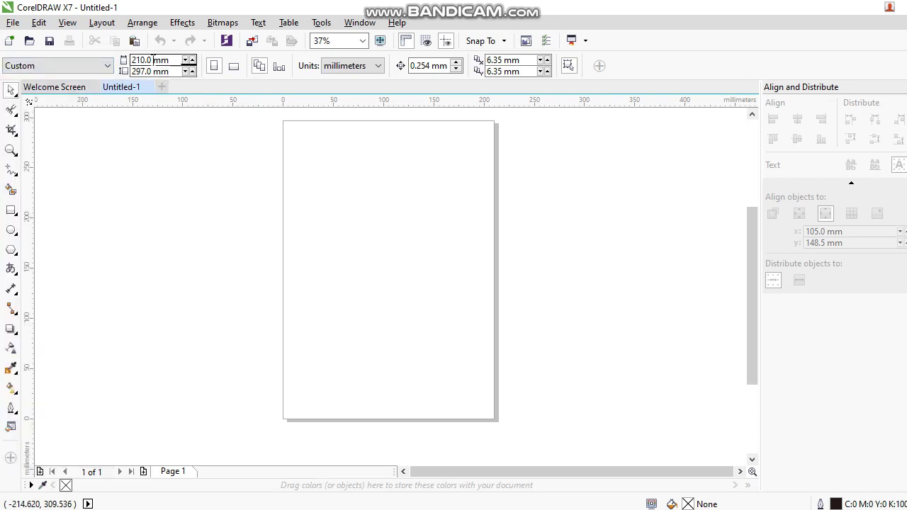
drag(153, 60, 127, 62)
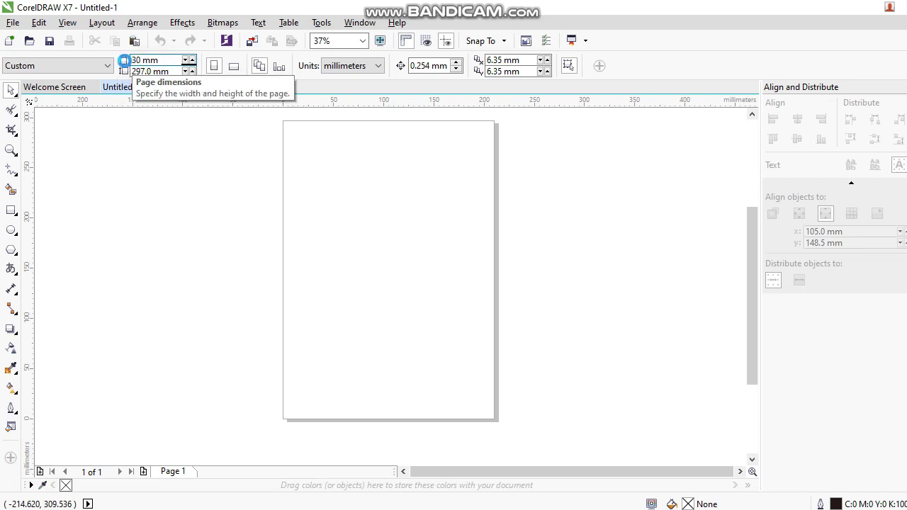
key(Return)
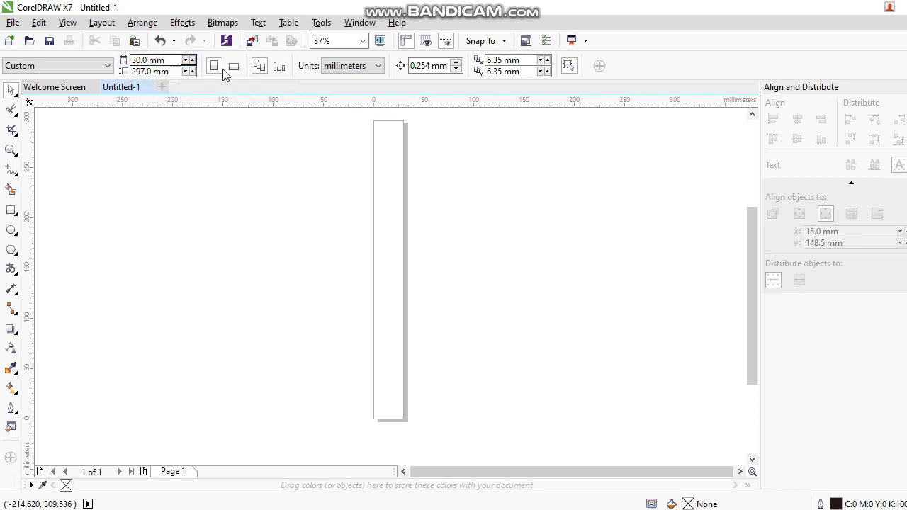
Step: Change the document units to centimeters and set the page width to 30 cm in landscape orientation
click(379, 66)
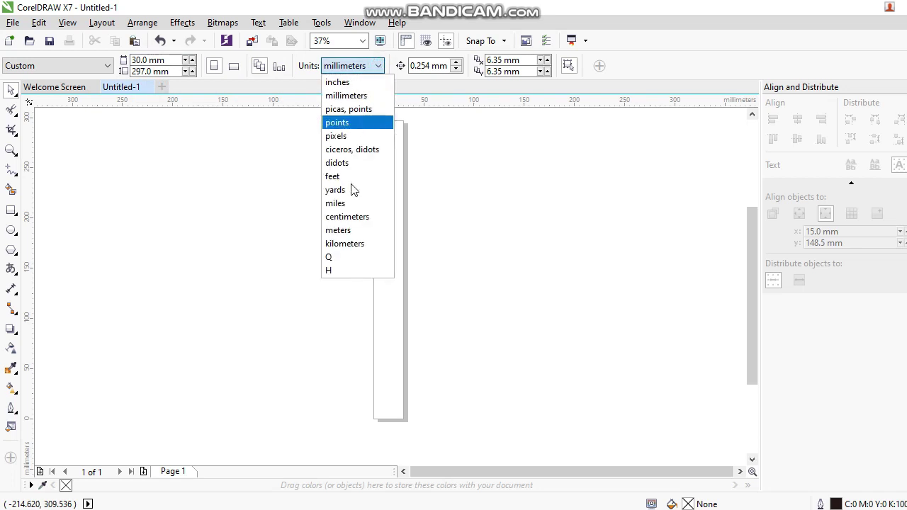
click(353, 218)
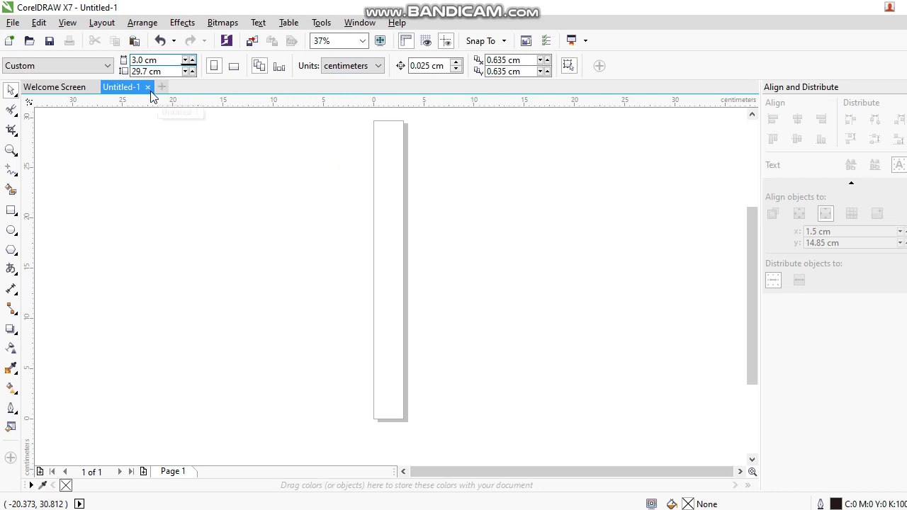
text(0)
key(Return)
drag(372, 163, 370, 174)
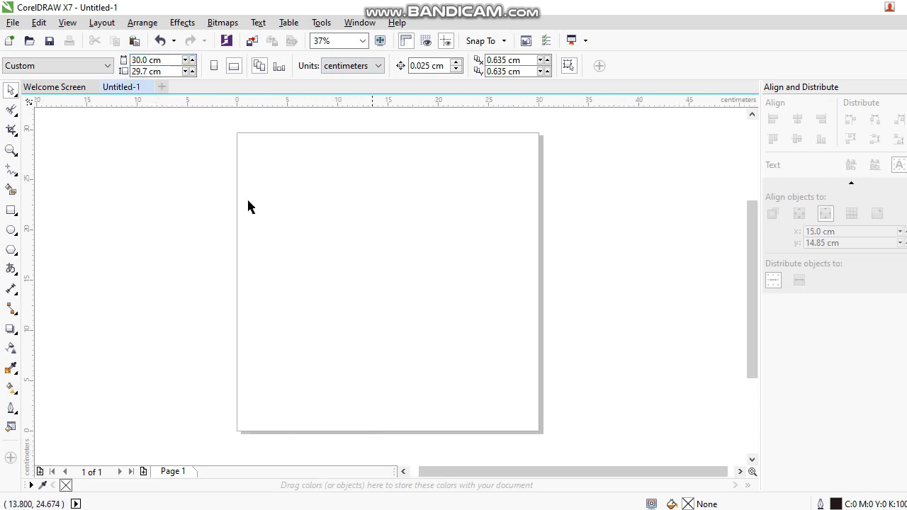
click(217, 69)
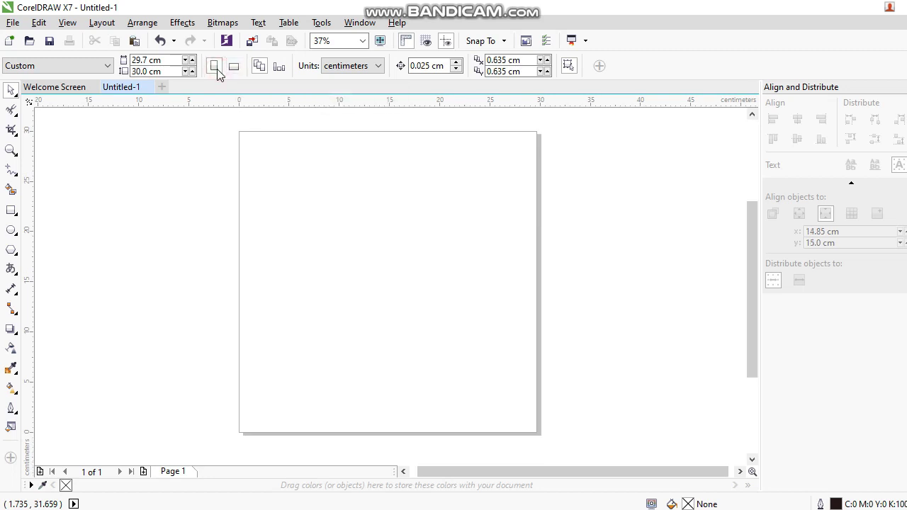
click(234, 67)
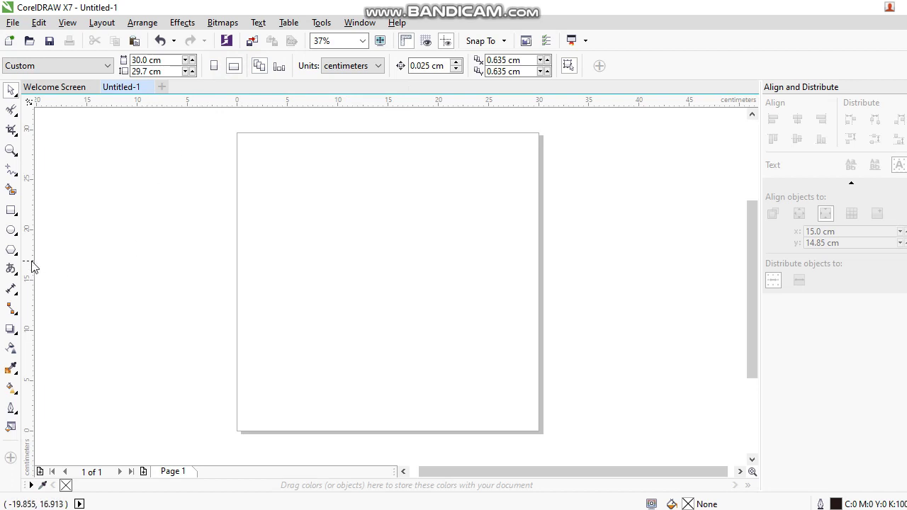
Step: Draw two ellipses on the page: one about 8.7 × 9.2 cm at upper left and one about 6.4 × 6.6 cm at lower right
click(11, 230)
drag(292, 195, 481, 383)
click(11, 90)
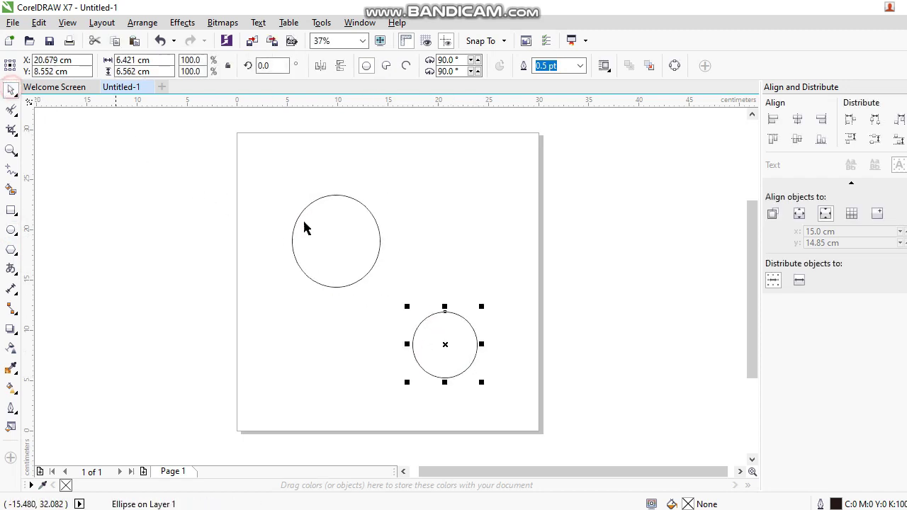
Step: Move the large and small circles closer together near the middle of the page
click(342, 261)
click(342, 261)
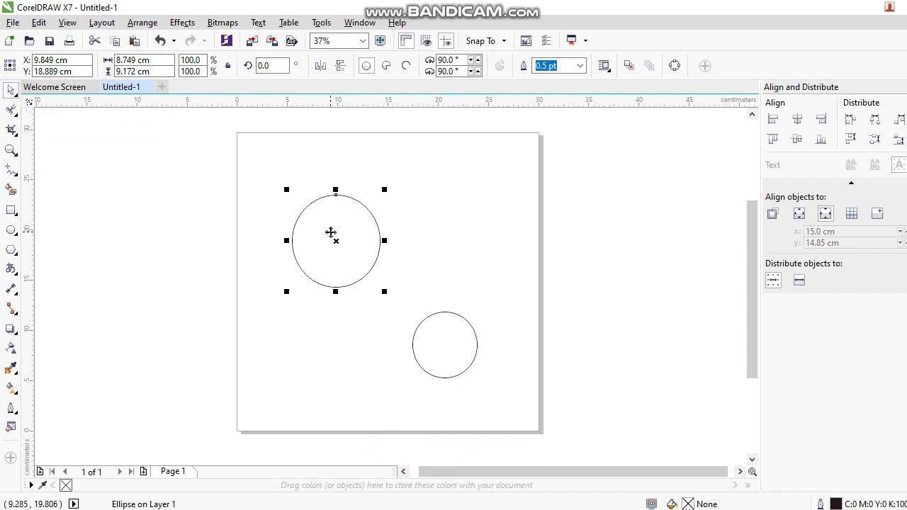
drag(331, 232, 381, 244)
drag(452, 336, 457, 326)
drag(411, 277, 385, 275)
drag(476, 348, 448, 331)
mouse_move(358, 257)
mouse_down()
mouse_move(366, 233)
mouse_move(404, 210)
mouse_move(354, 255)
mouse_up()
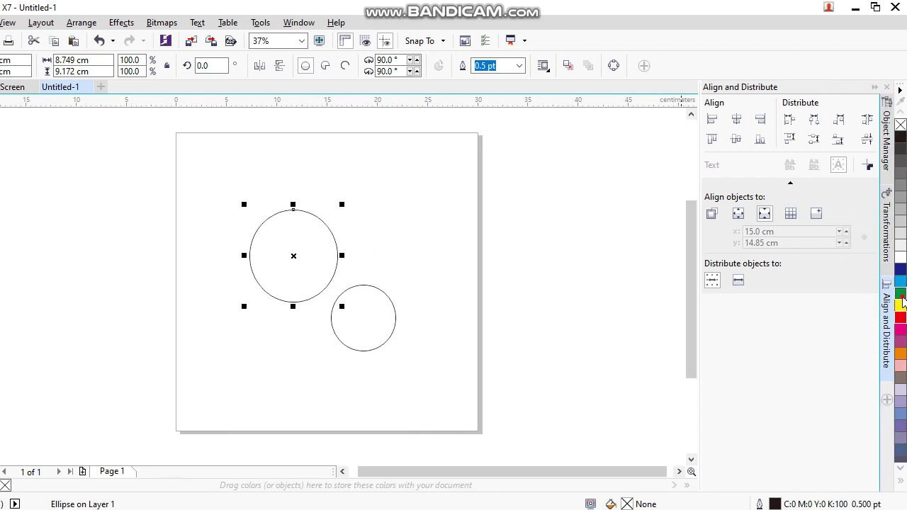
Step: Fill the large circle green and the small one magenta, moving the magenta circle up against the green one
click(900, 296)
click(375, 320)
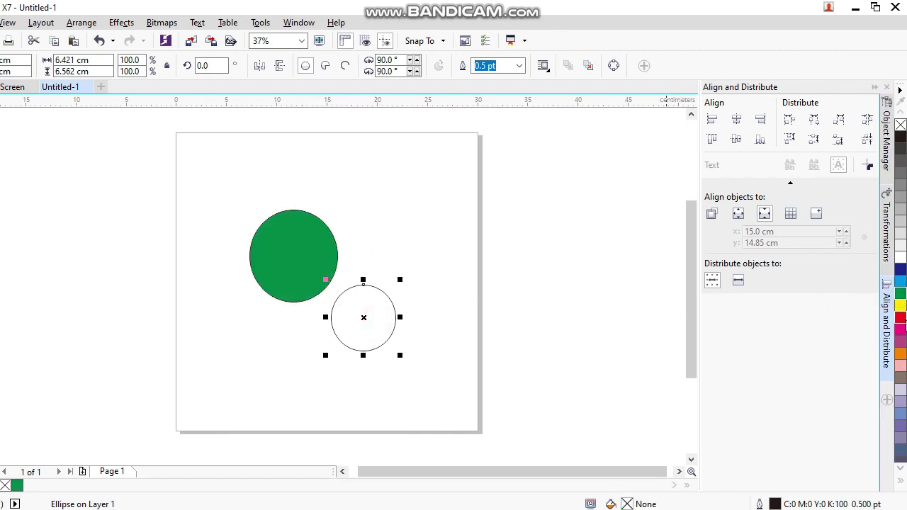
click(900, 329)
drag(363, 280, 360, 262)
click(150, 158)
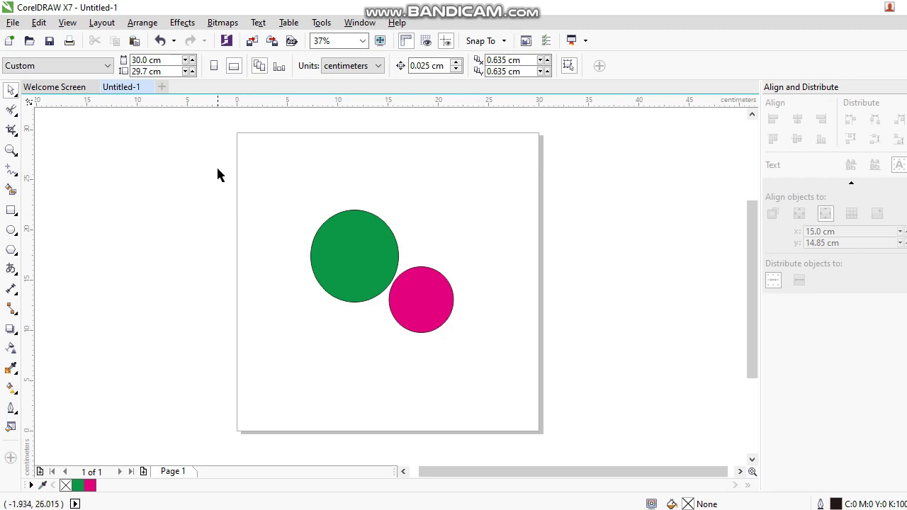
Step: Select both circles together and shift them slightly upward on the page, then deselect them
drag(335, 253, 517, 345)
drag(564, 362, 572, 365)
mouse_move(369, 252)
mouse_down()
mouse_move(247, 276)
mouse_move(170, 217)
mouse_move(363, 290)
mouse_move(373, 247)
mouse_move(366, 248)
mouse_up()
click(223, 228)
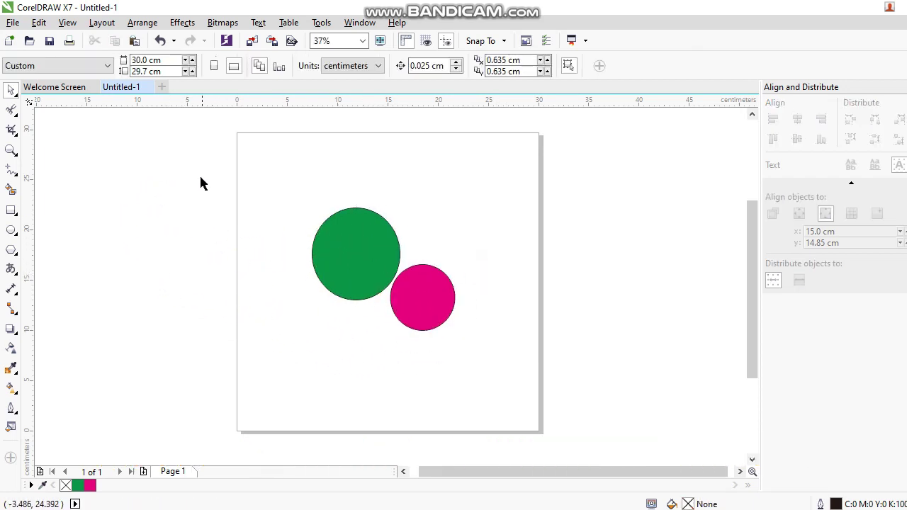
click(209, 153)
drag(212, 153, 464, 337)
mouse_move(371, 245)
mouse_down()
mouse_move(361, 277)
mouse_move(372, 239)
mouse_up()
click(496, 225)
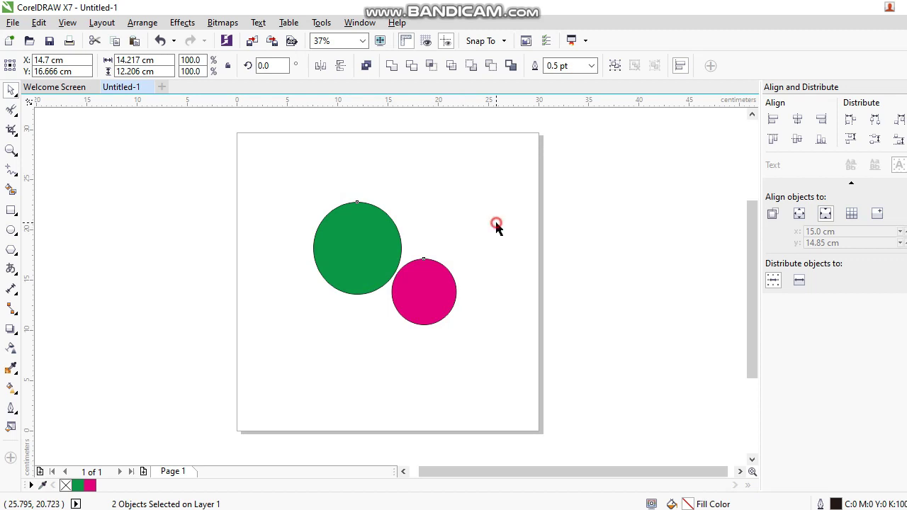
Step: Activate the Shape tool and select the green circle at its top node
click(16, 116)
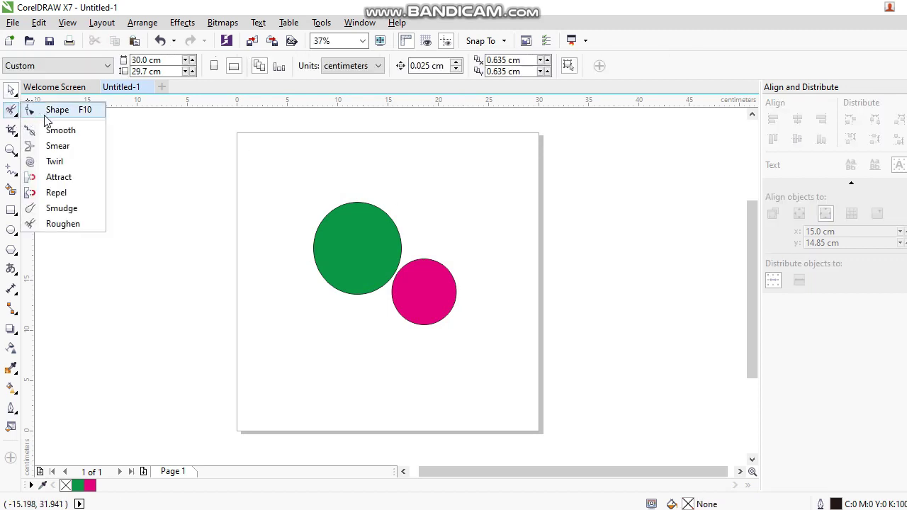
click(45, 117)
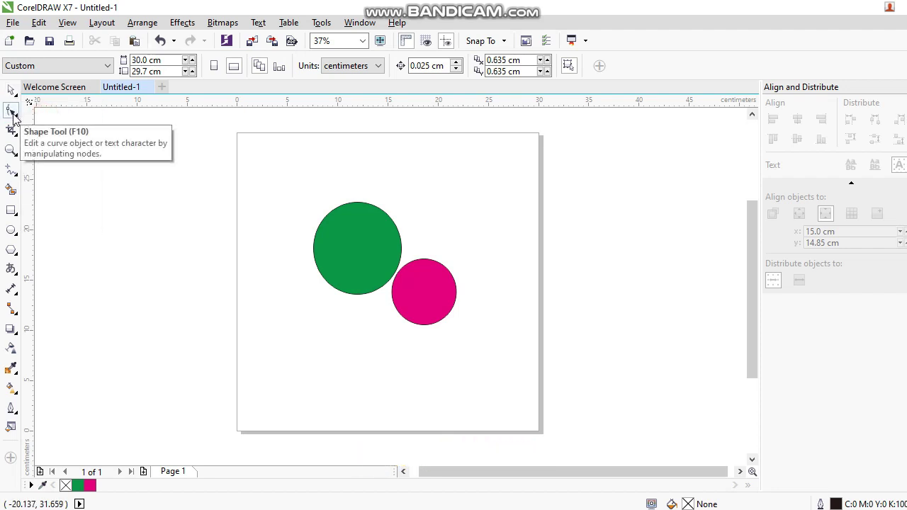
click(17, 119)
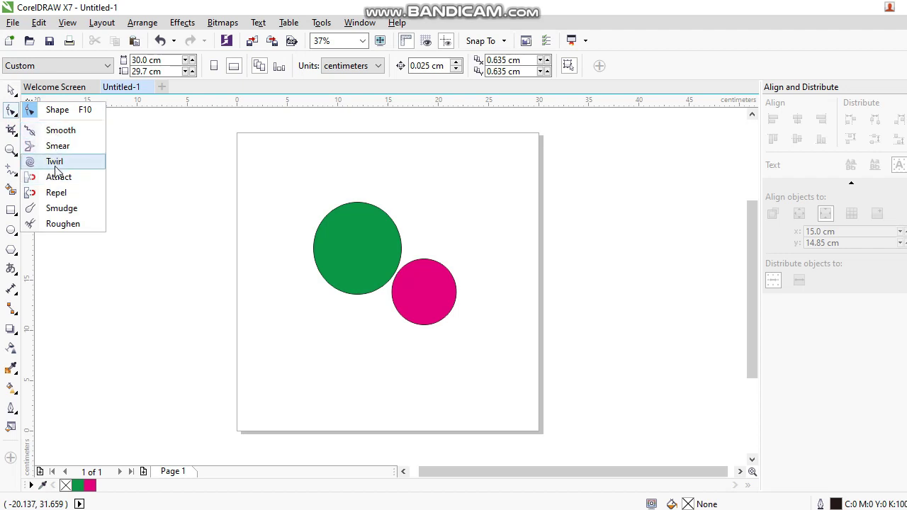
click(63, 114)
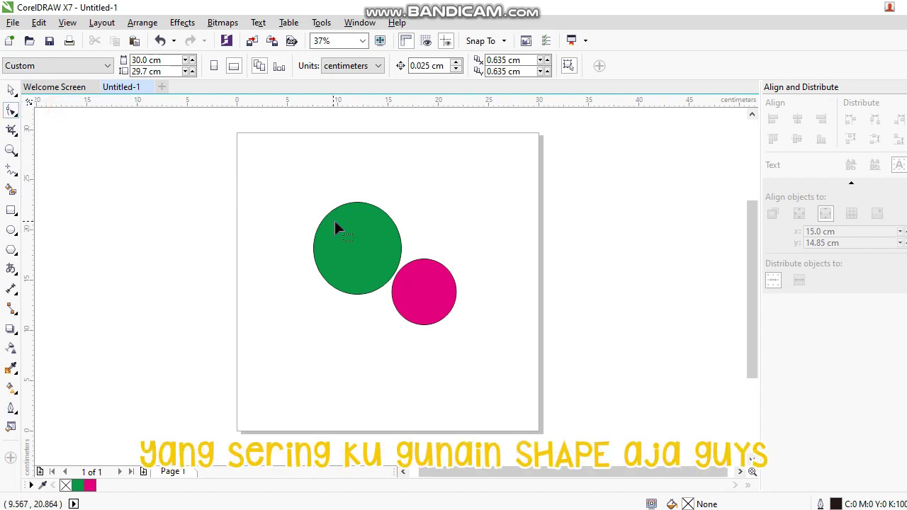
scroll(377, 217, up, 2)
scroll(380, 203, up, 2)
scroll(370, 204, down, 2)
click(343, 186)
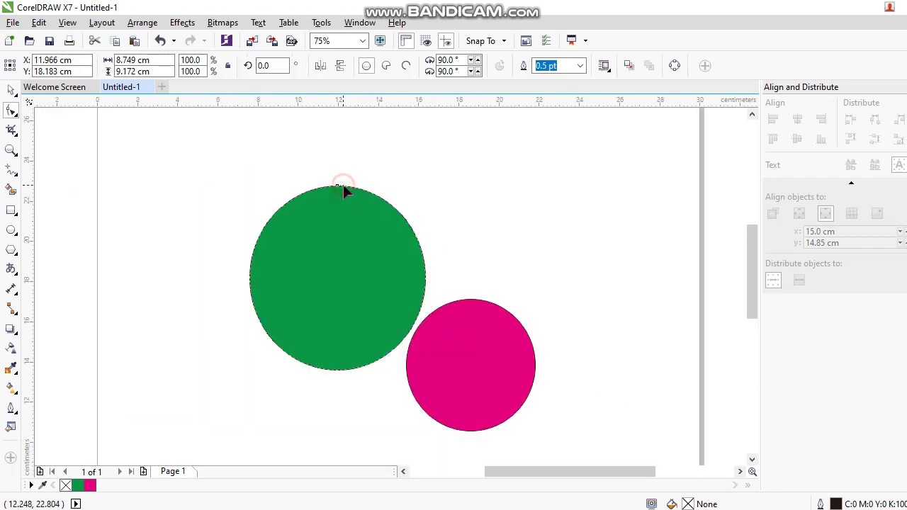
Step: Convert the green circle to curves so its nodes can be edited
click(11, 91)
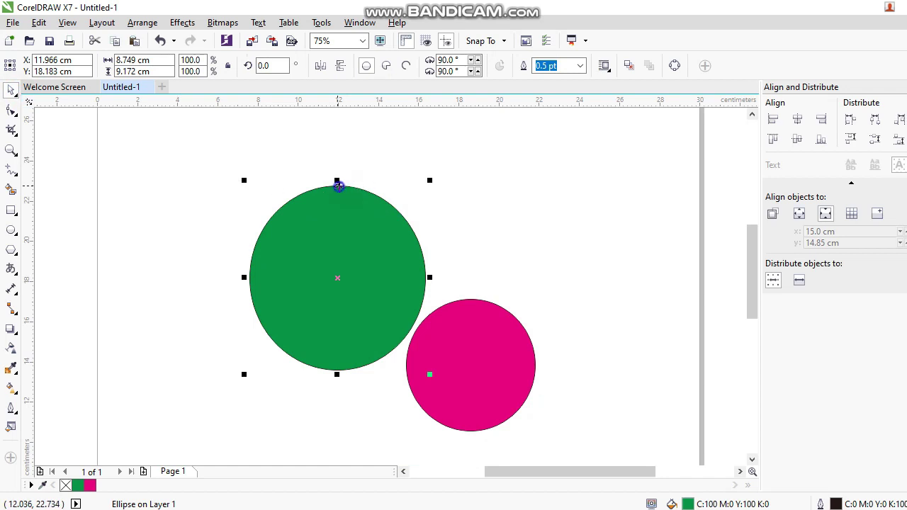
right_click(339, 185)
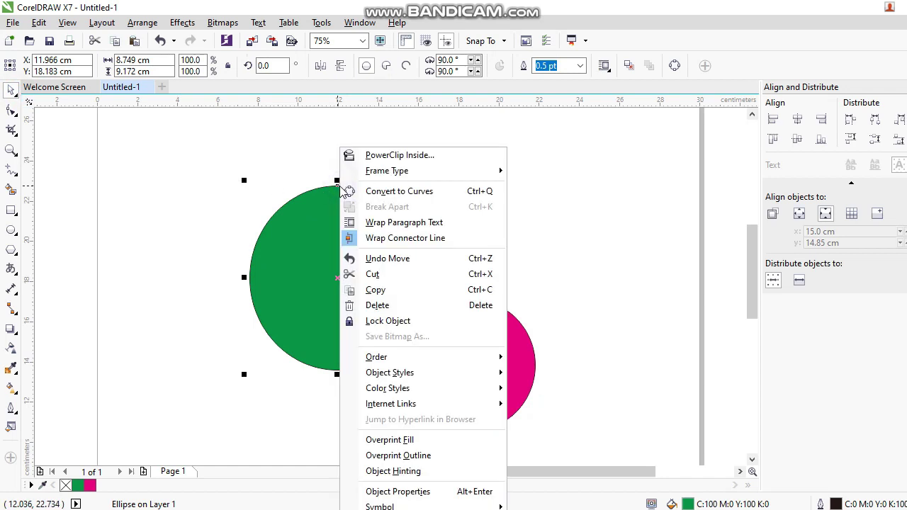
click(378, 193)
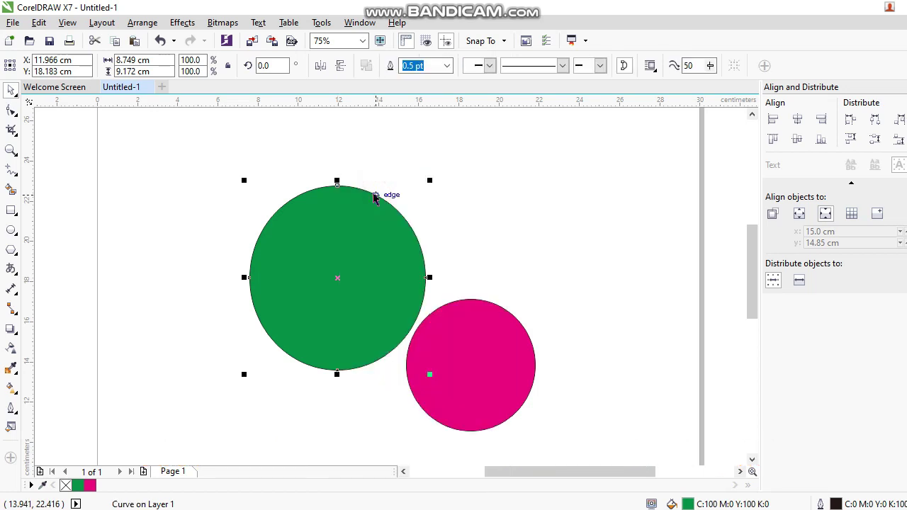
Step: Reshape the green curve with the Shape tool, pulling its left and right nodes outward about 1 cm and its bottom node down about 0.5 cm
click(11, 113)
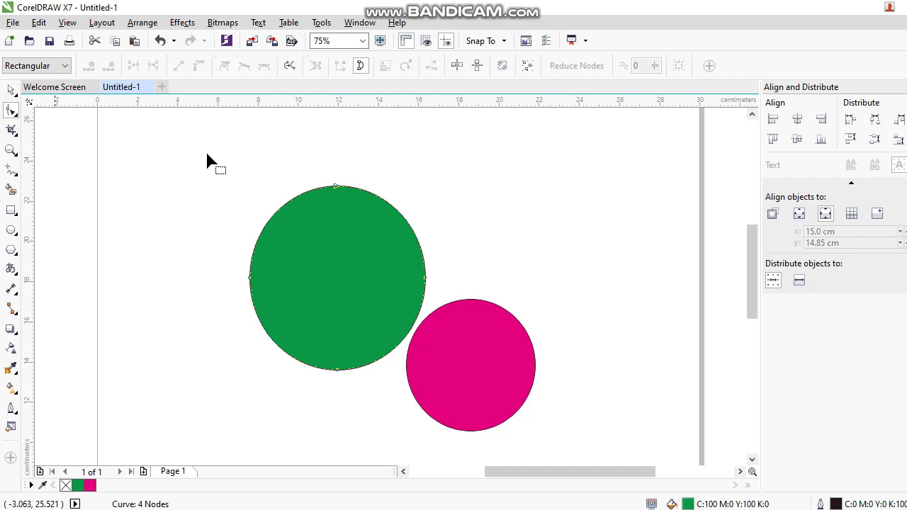
scroll(351, 189, up, 2)
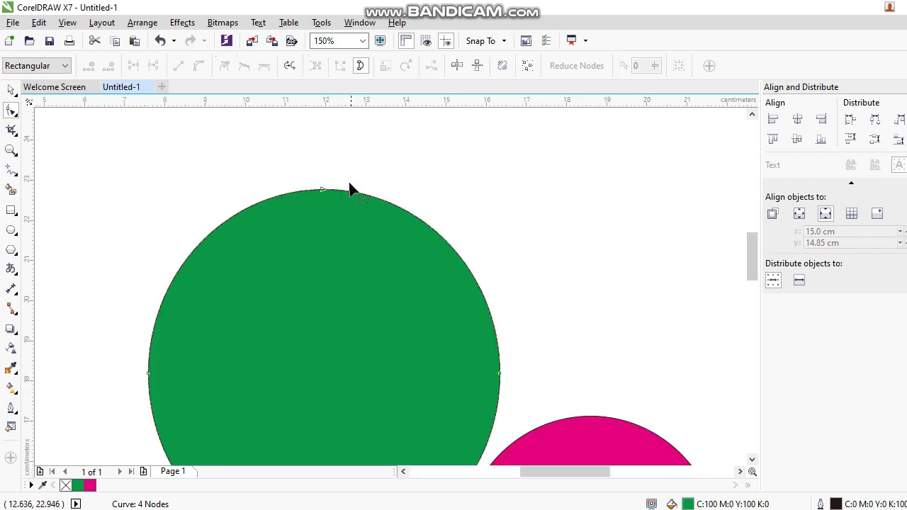
scroll(350, 189, down, 2)
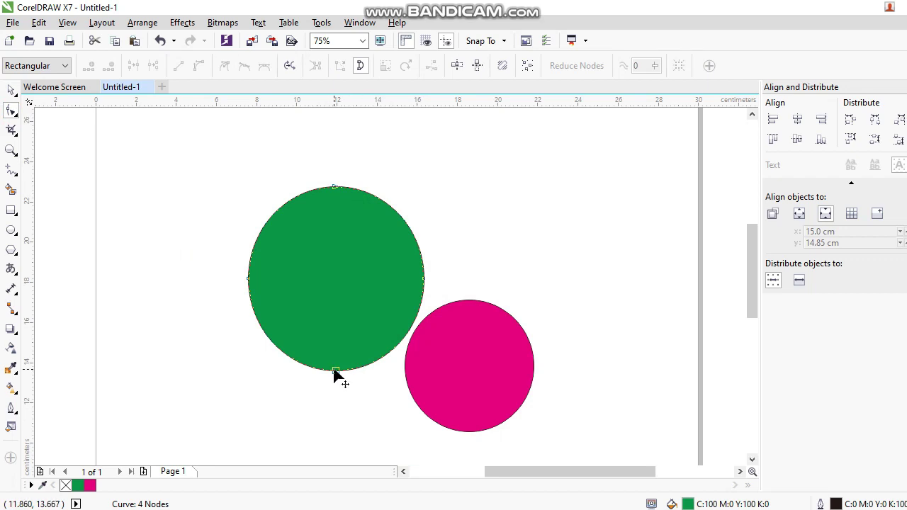
scroll(350, 345, up, 2)
scroll(334, 312, up, 2)
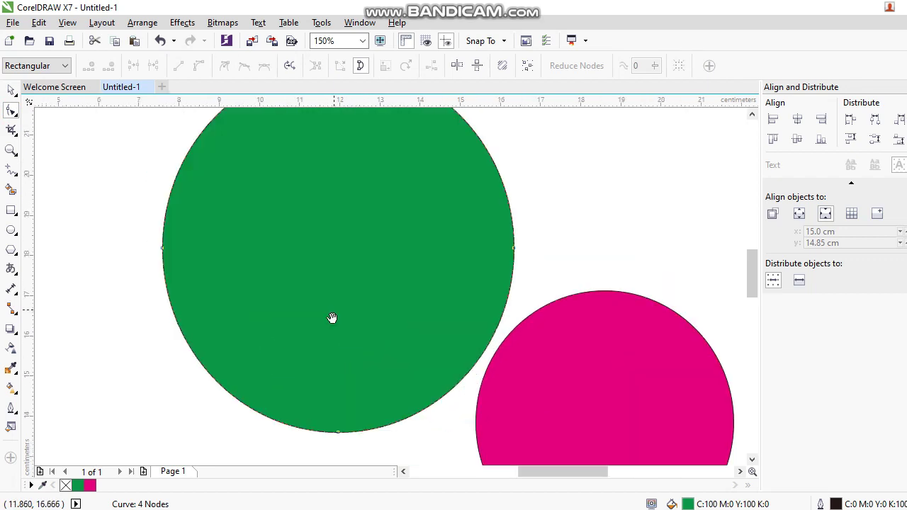
drag(160, 266, 125, 256)
drag(513, 264, 552, 261)
scroll(408, 290, down, 1)
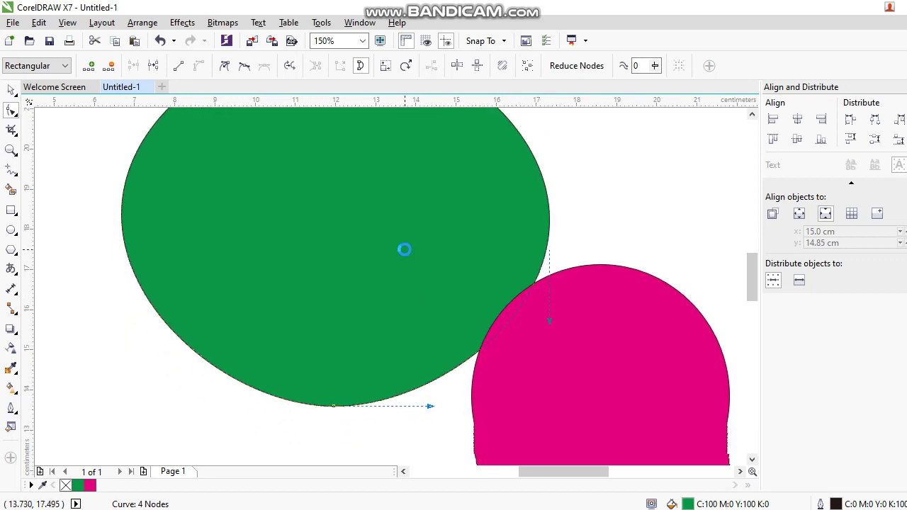
mouse_move(334, 407)
mouse_down()
mouse_move(336, 427)
mouse_move(336, 396)
mouse_up()
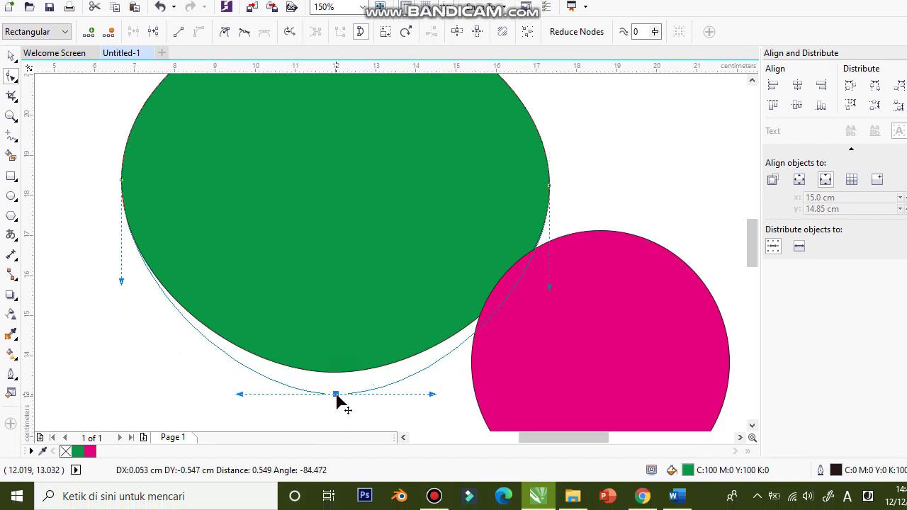
scroll(297, 323, down, 2)
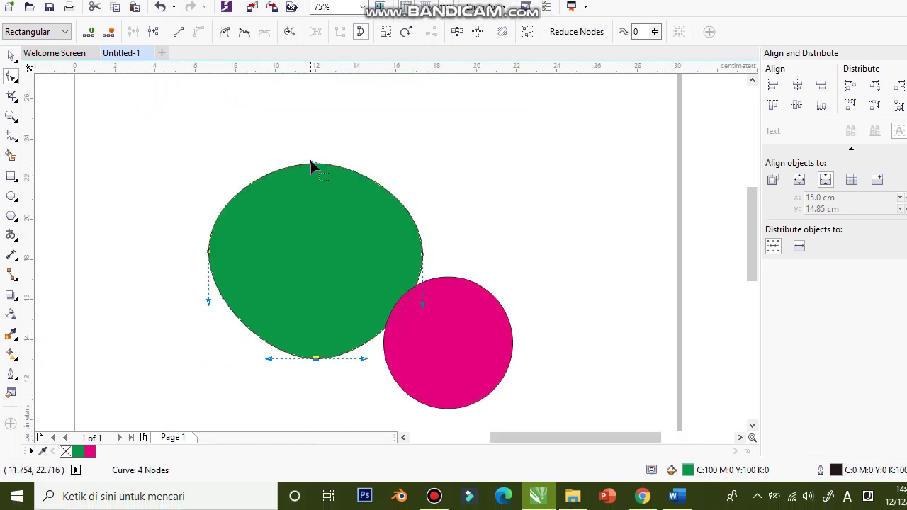
Step: Pull the green curve's top node upward about 0.6 cm with the Shape tool
scroll(314, 166, up, 2)
click(317, 167)
drag(319, 166, 317, 153)
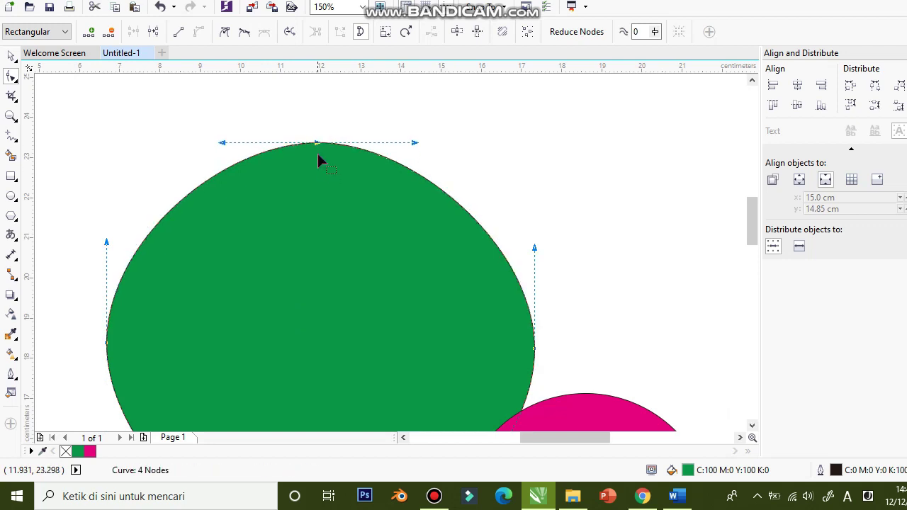
scroll(319, 196, down, 2)
scroll(319, 196, up, 2)
scroll(319, 196, down, 2)
scroll(316, 185, up, 2)
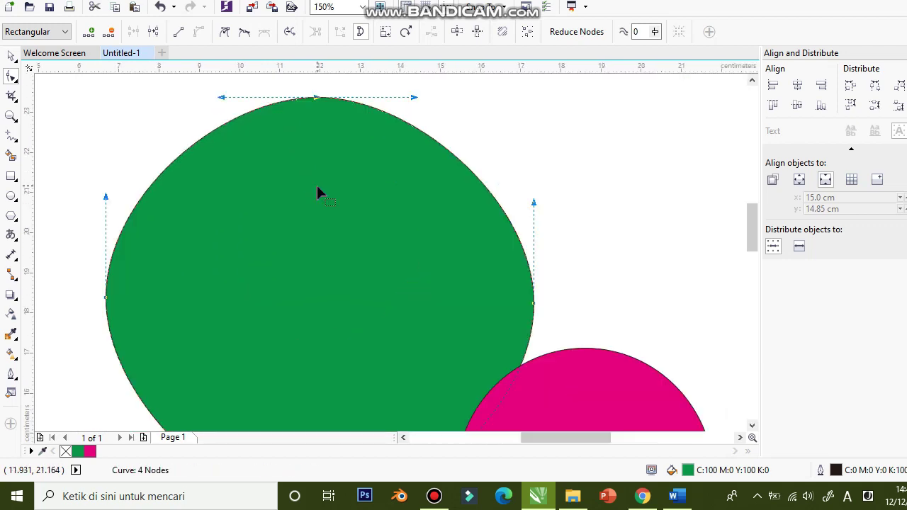
scroll(317, 185, down, 2)
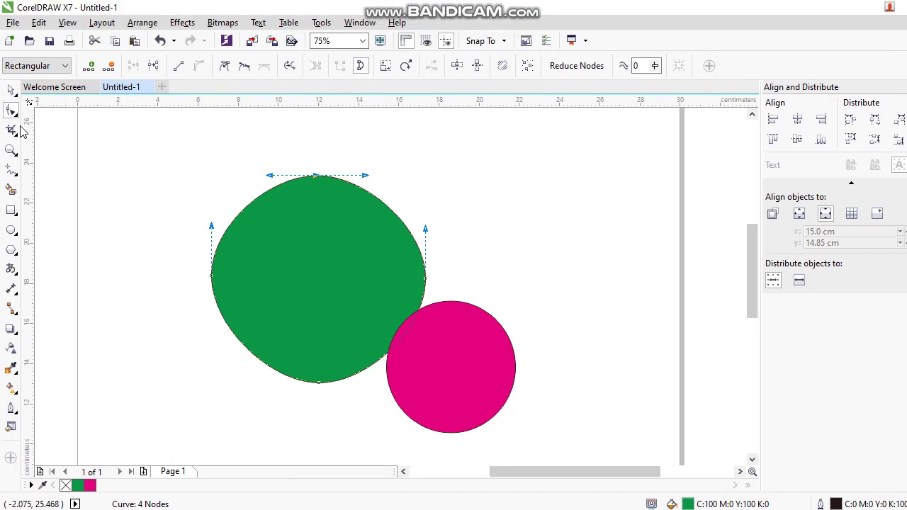
Step: Smooth the green shape's left edge, then its right and upper edges, using the Smooth tool
click(18, 116)
click(49, 128)
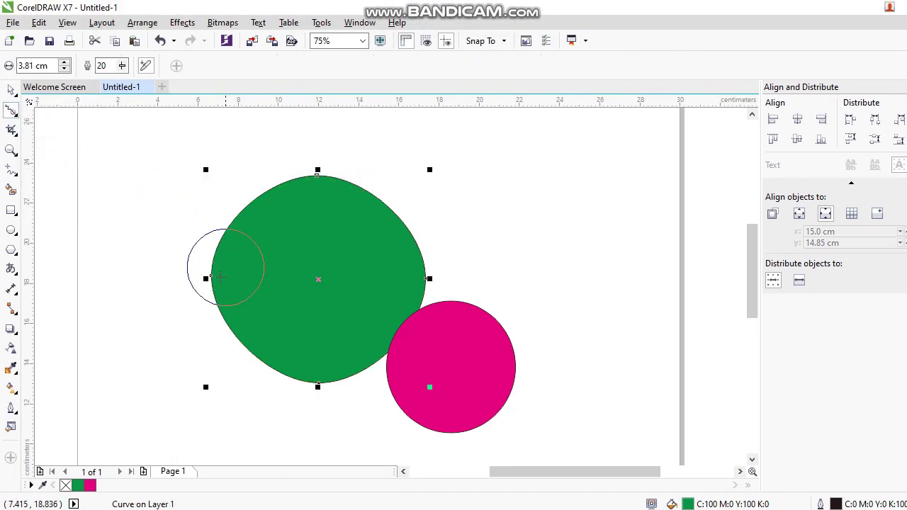
scroll(231, 278, up, 2)
scroll(231, 278, up, 3)
scroll(233, 286, down, 1)
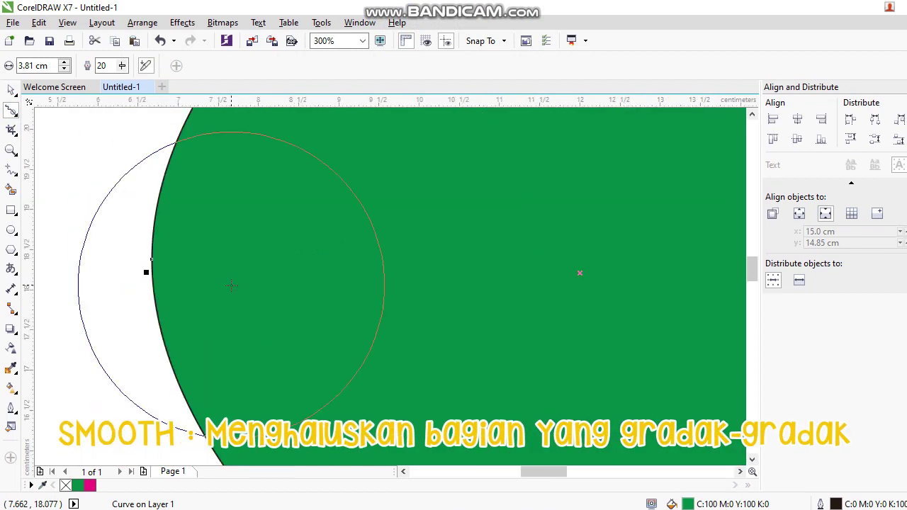
drag(254, 294, 199, 262)
scroll(193, 250, down, 1)
scroll(196, 247, up, 1)
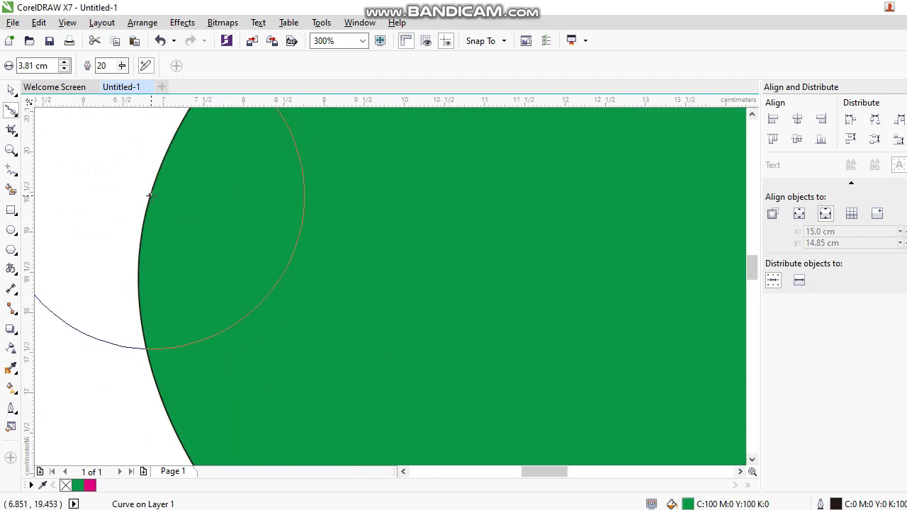
scroll(177, 205, down, 1)
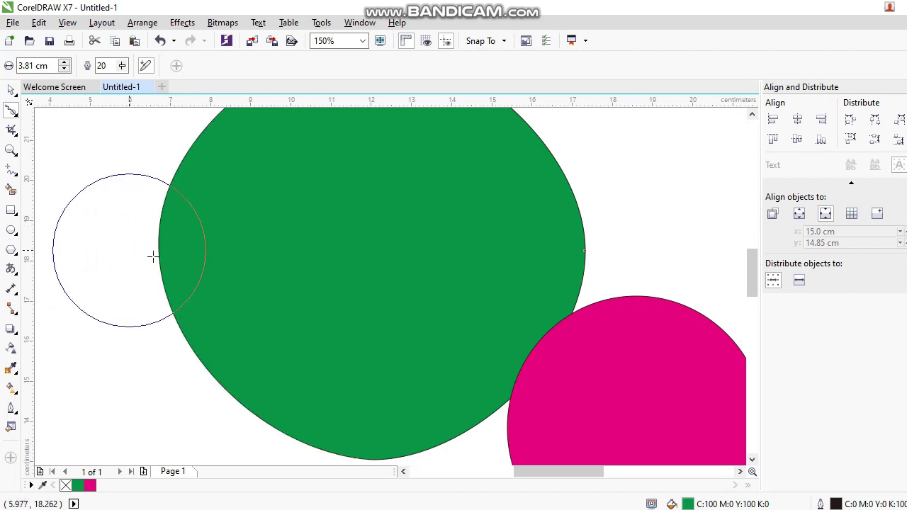
scroll(199, 263, down, 1)
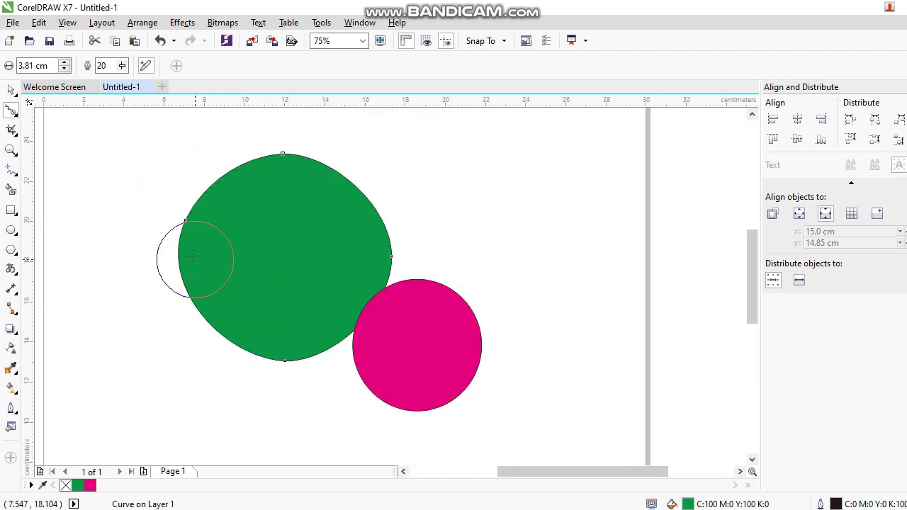
mouse_move(369, 261)
mouse_down()
mouse_move(416, 265)
mouse_move(384, 262)
mouse_move(406, 253)
mouse_up()
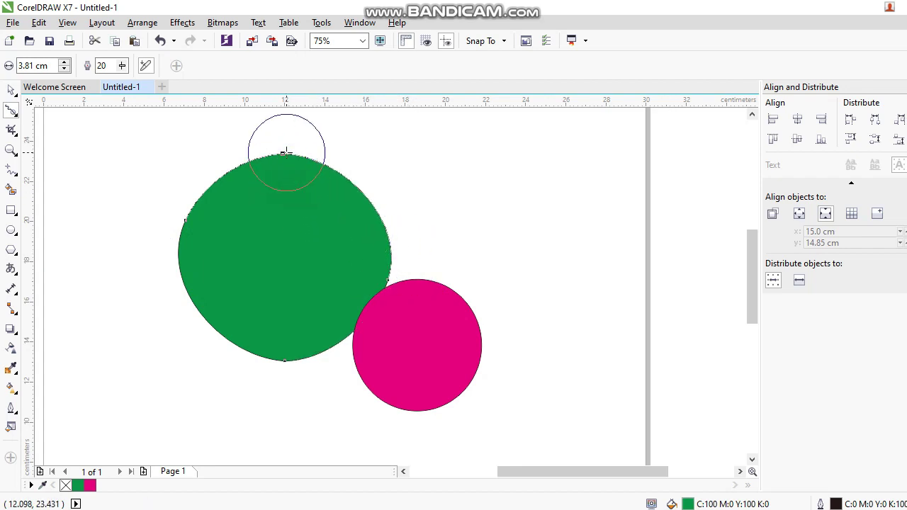
Step: Use the Smear tool to push a deep notch inward into the green shape's upper-right edge
click(16, 114)
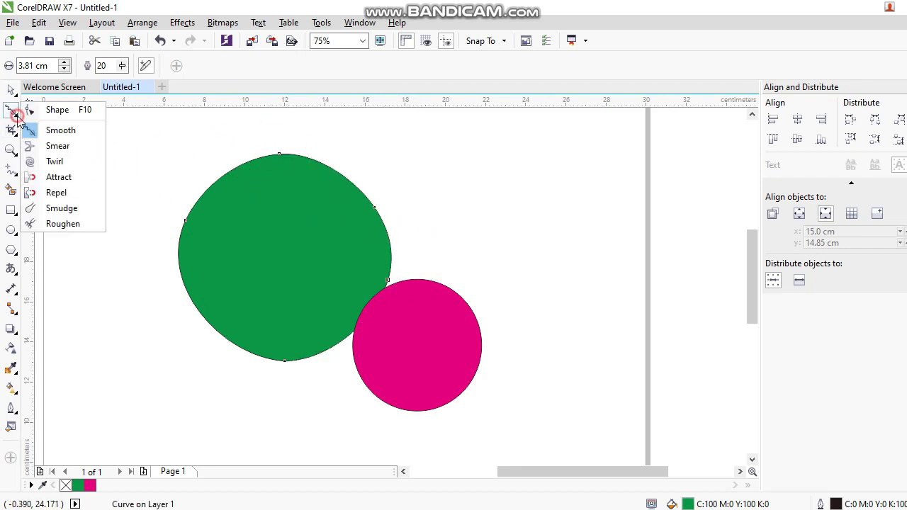
click(41, 149)
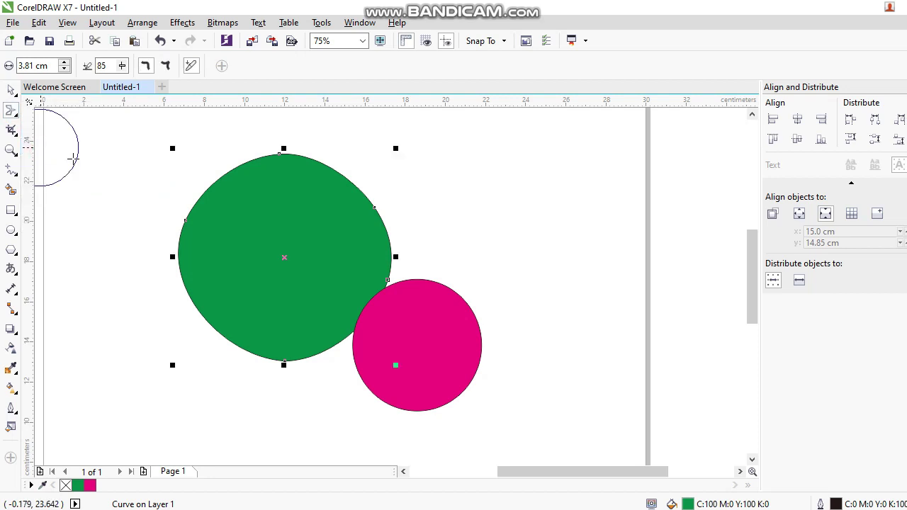
scroll(327, 193, up, 2)
scroll(324, 215, up, 2)
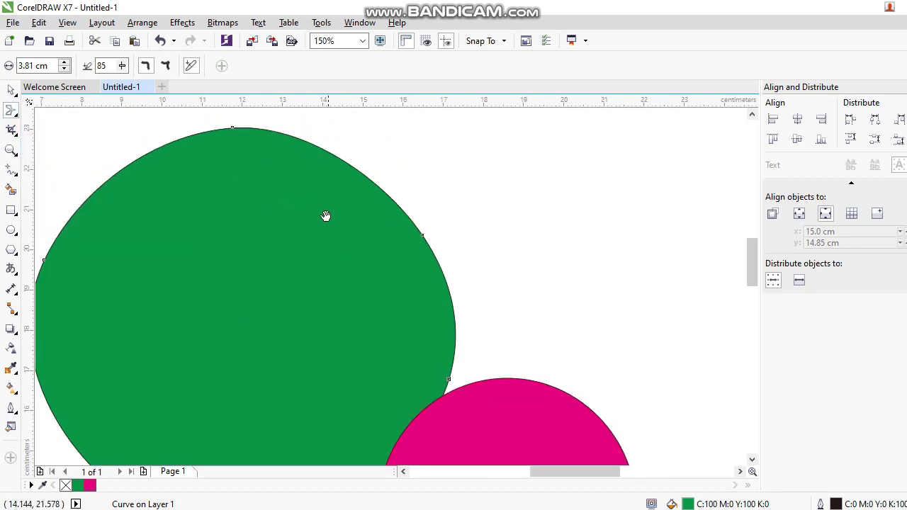
mouse_move(388, 200)
mouse_down()
mouse_move(364, 211)
mouse_move(351, 236)
mouse_move(356, 233)
mouse_up()
scroll(357, 231, down, 2)
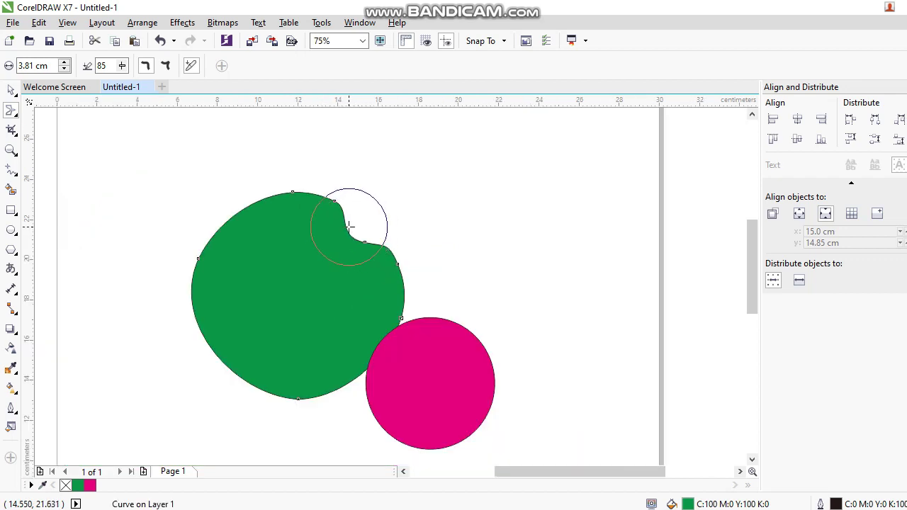
scroll(358, 230, up, 2)
mouse_move(359, 229)
mouse_down()
mouse_move(342, 250)
mouse_move(336, 241)
mouse_up()
scroll(336, 241, down, 2)
Step: Smear the green shape's top outward into a rounded lobe and push dents into its upper-left edge
drag(274, 223, 274, 190)
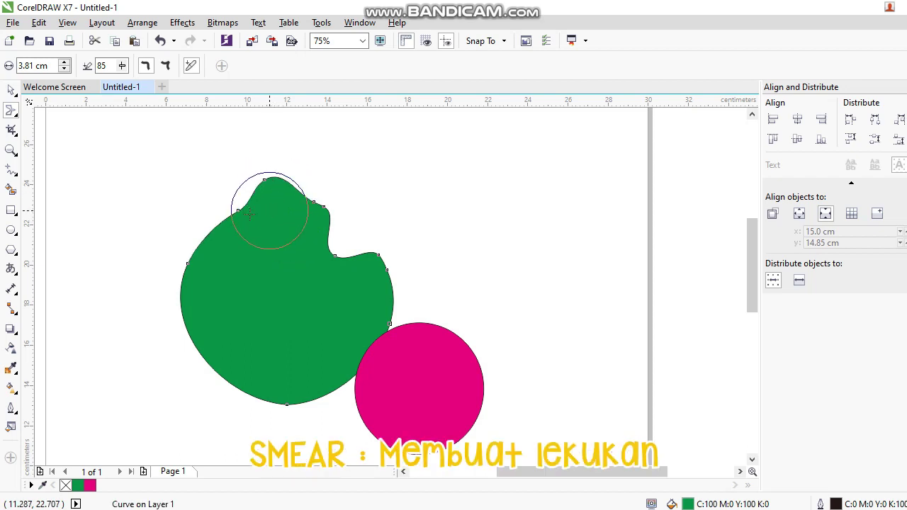
scroll(183, 261, up, 2)
mouse_move(161, 258)
mouse_down()
mouse_move(206, 285)
mouse_move(268, 197)
mouse_move(257, 191)
mouse_move(285, 225)
mouse_move(268, 181)
mouse_move(303, 213)
mouse_up()
scroll(243, 192, down, 2)
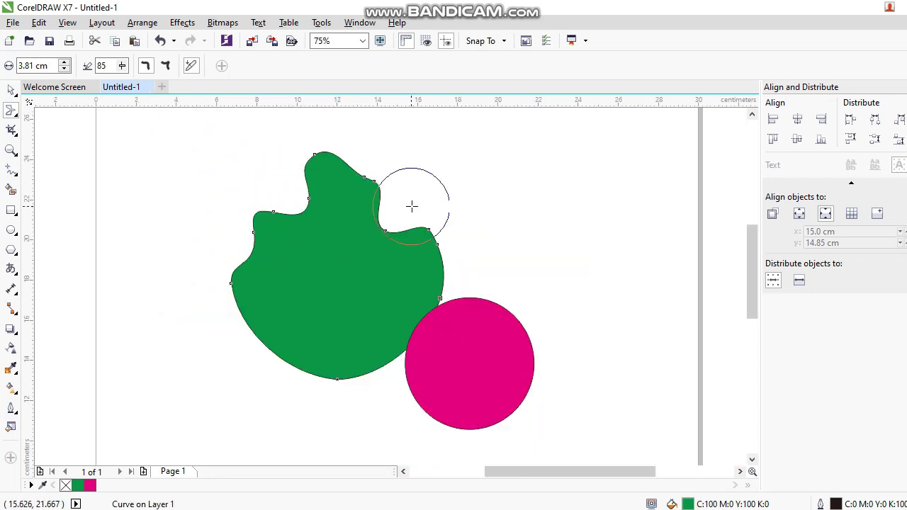
scroll(326, 197, up, 2)
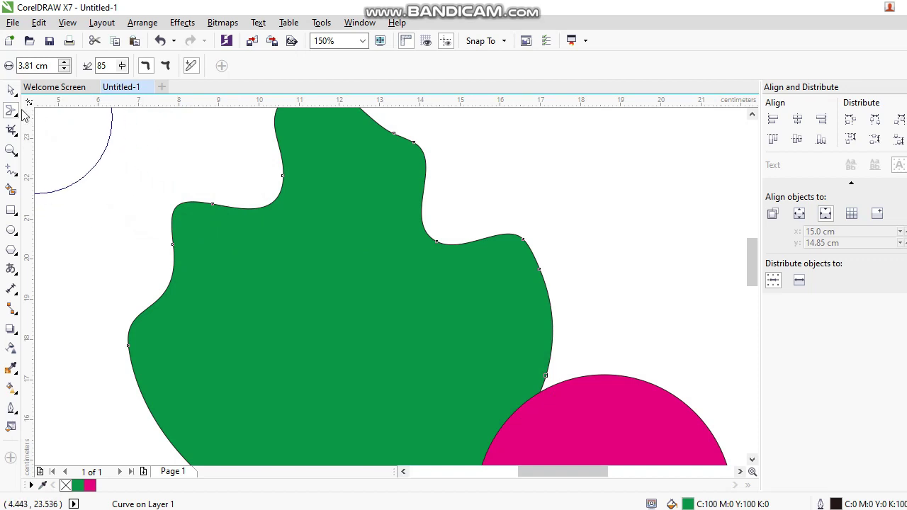
Step: Twirl the green shape's top lobe into a spiral with the Twirl tool
click(18, 115)
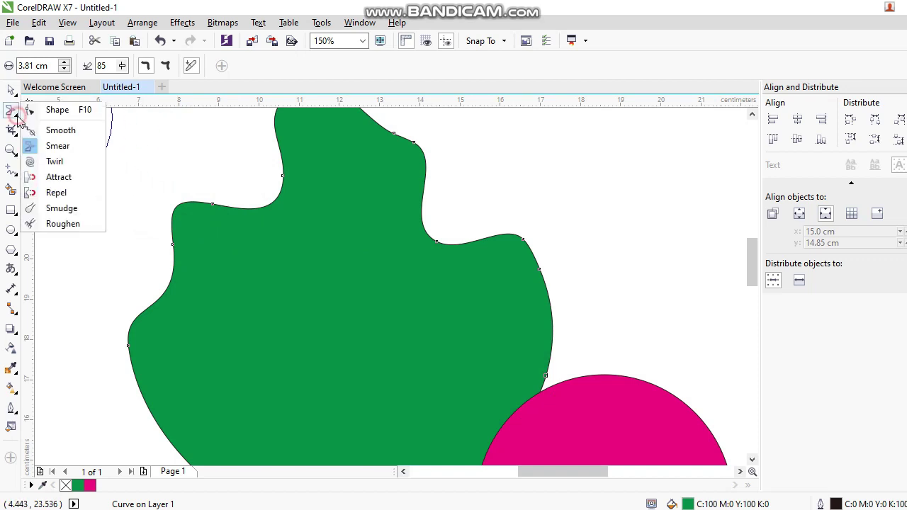
click(50, 161)
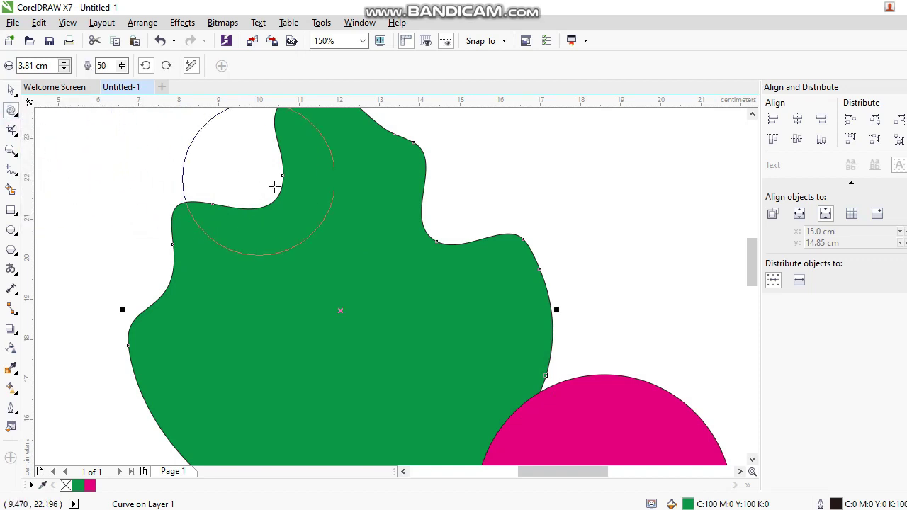
scroll(280, 185, down, 2)
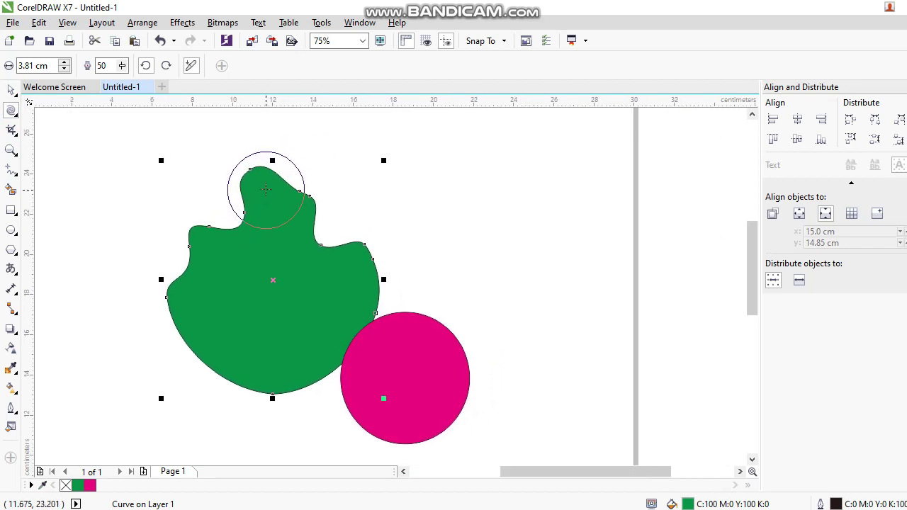
scroll(269, 172, up, 2)
mouse_move(239, 192)
mouse_down()
mouse_move(196, 203)
mouse_move(241, 205)
mouse_up()
scroll(284, 212, down, 2)
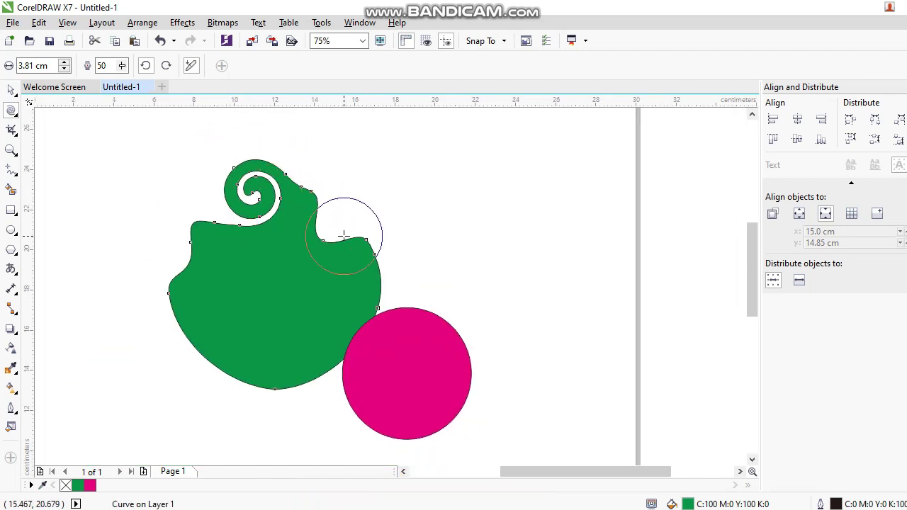
Step: Twirl the notch on the green shape's upper-right edge into a second spiral
scroll(342, 228, up, 2)
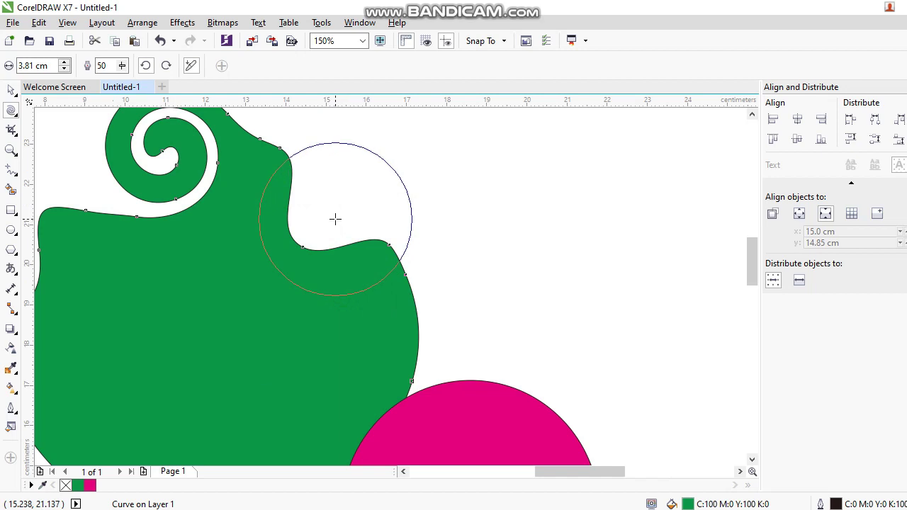
drag(336, 219, 339, 231)
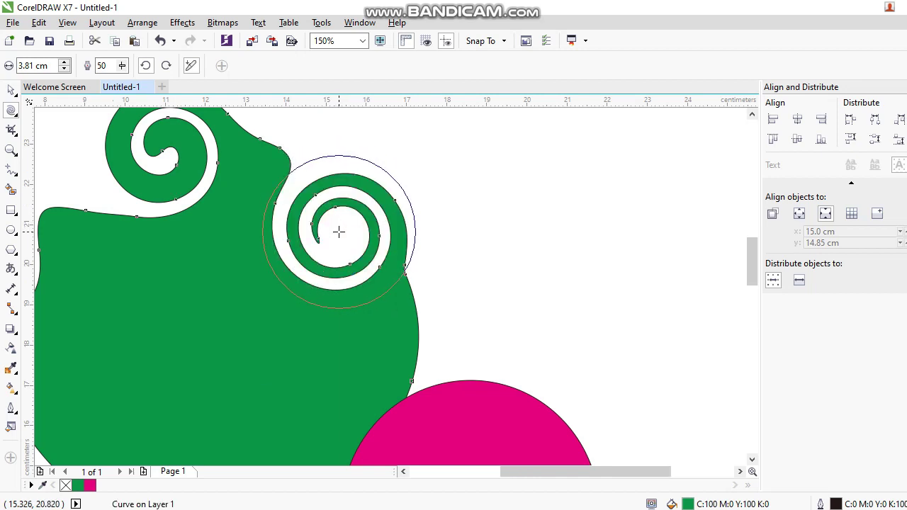
scroll(339, 231, down, 2)
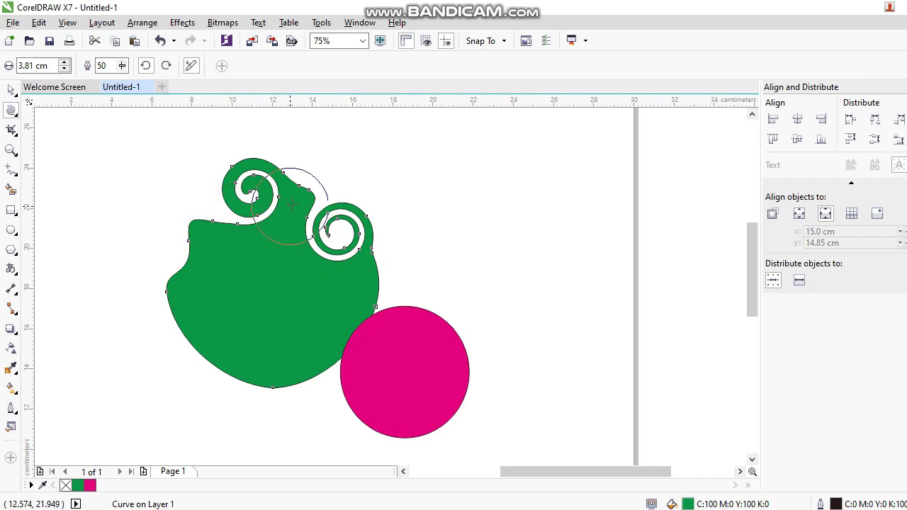
Step: Set the Twirl tool's nib size to 2 cm and its rate to 30
scroll(304, 186, up, 1)
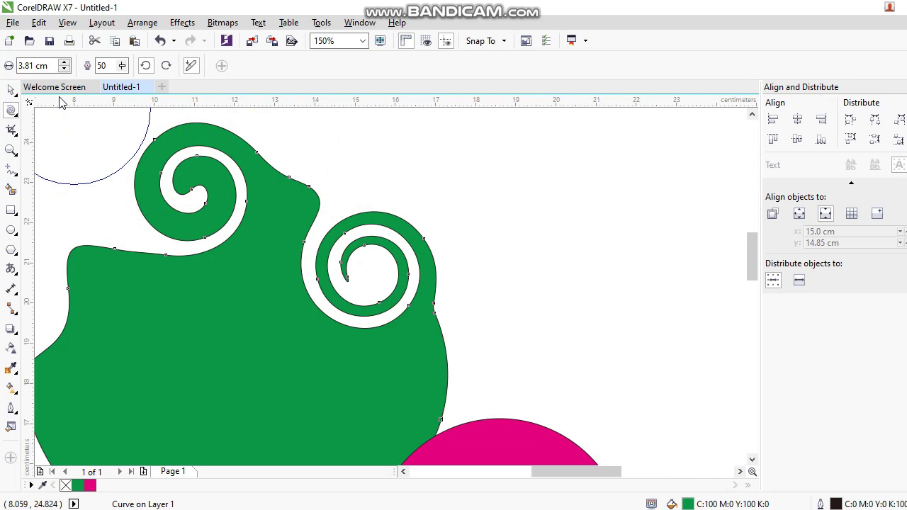
scroll(327, 248, down, 2)
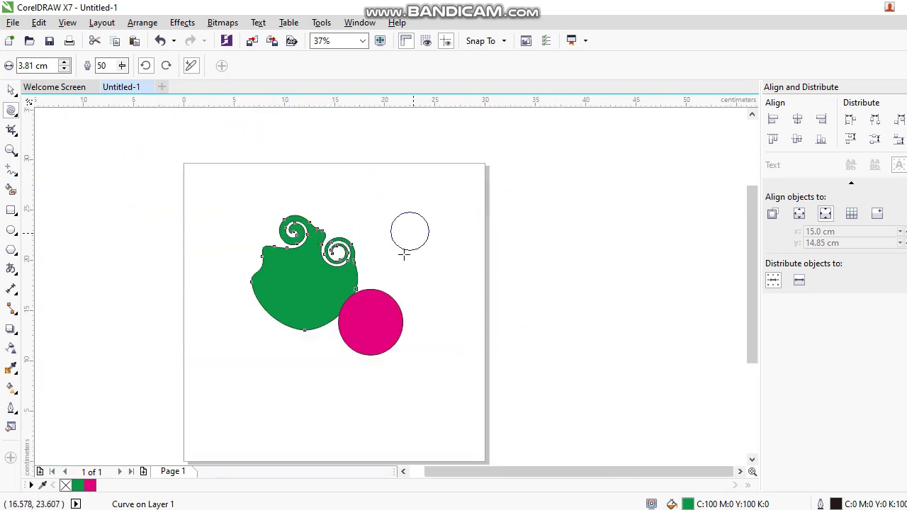
scroll(328, 231, up, 1)
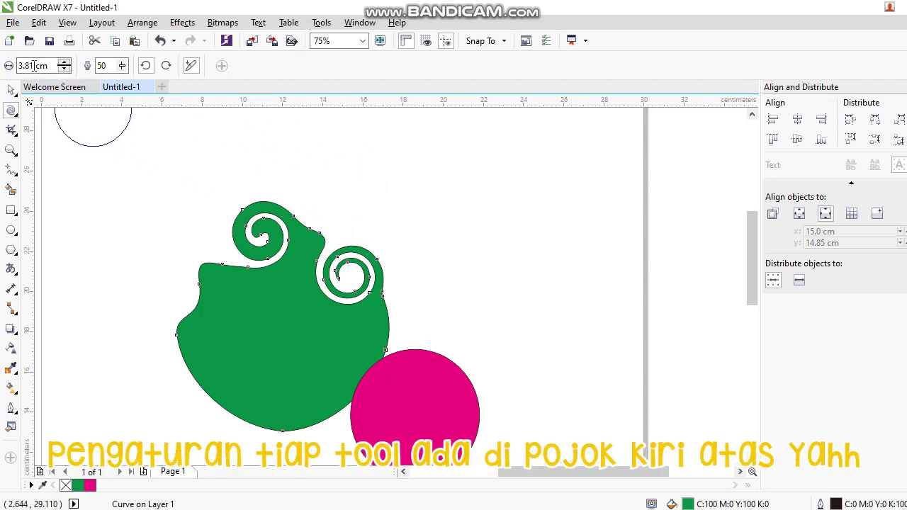
double_click(34, 65)
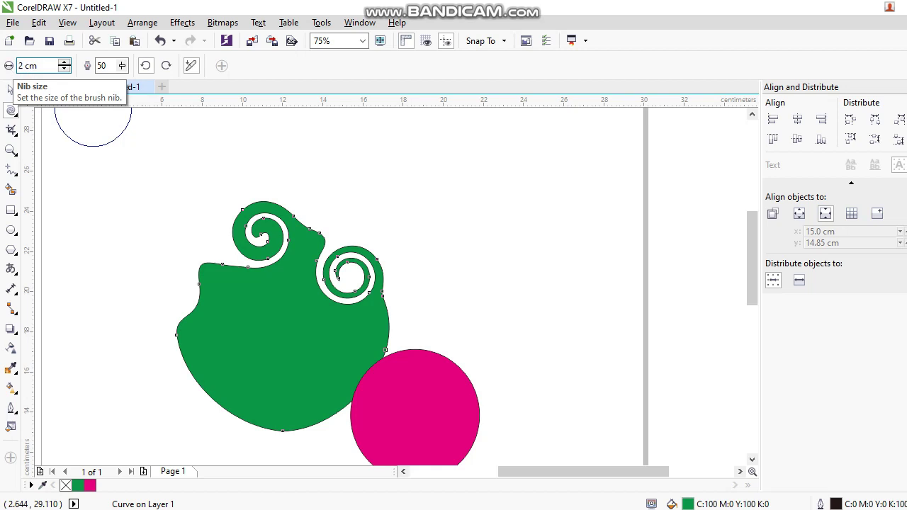
click(105, 63)
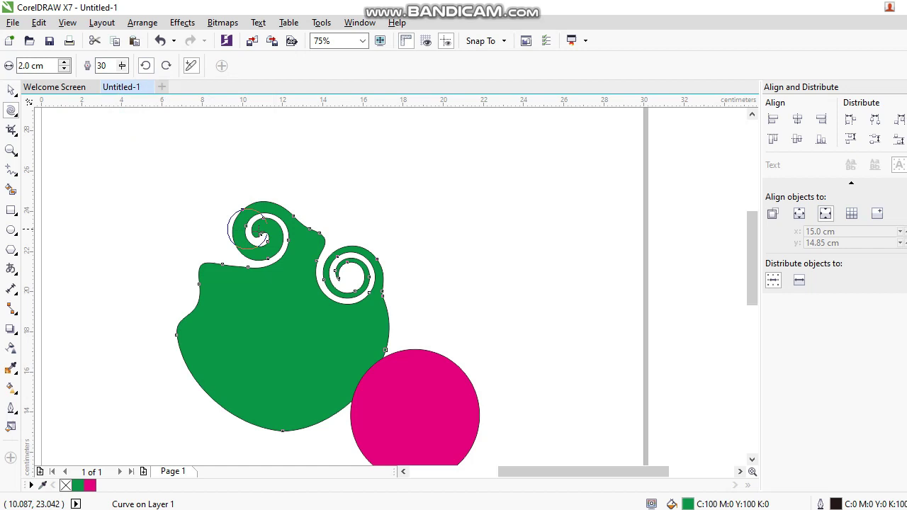
Step: Use the Attract tool to draw two pointed spikes outward from the green shape's lower-left edge
click(17, 121)
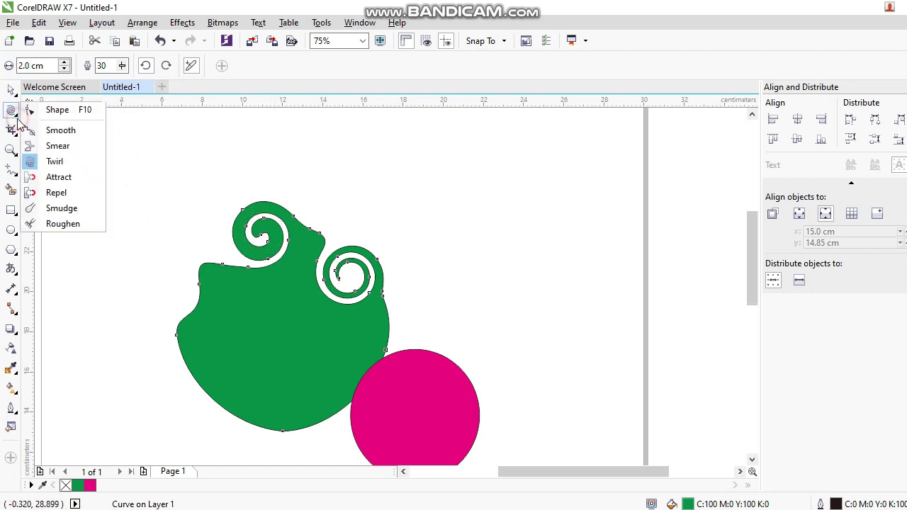
click(57, 177)
scroll(209, 322, up, 1)
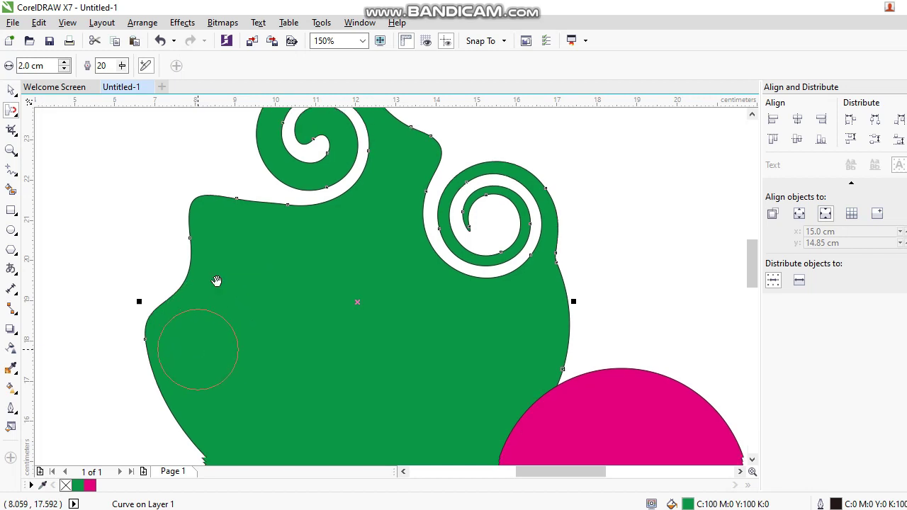
scroll(217, 282, up, 2)
drag(211, 256, 146, 276)
drag(227, 299, 151, 337)
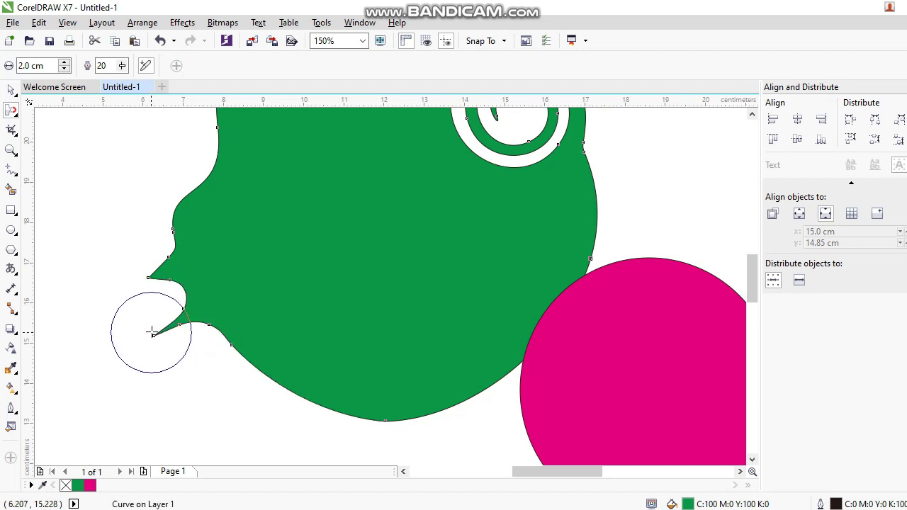
Step: Attract the left spiral's outline into a point toward the upper left and the right spiral's toward the upper right
scroll(296, 248, down, 1)
mouse_move(288, 177)
mouse_down()
mouse_move(230, 303)
mouse_move(252, 270)
mouse_move(221, 182)
mouse_up()
scroll(244, 243, up, 1)
drag(345, 307, 302, 246)
mouse_move(398, 310)
mouse_down()
mouse_move(439, 291)
mouse_move(482, 236)
mouse_up()
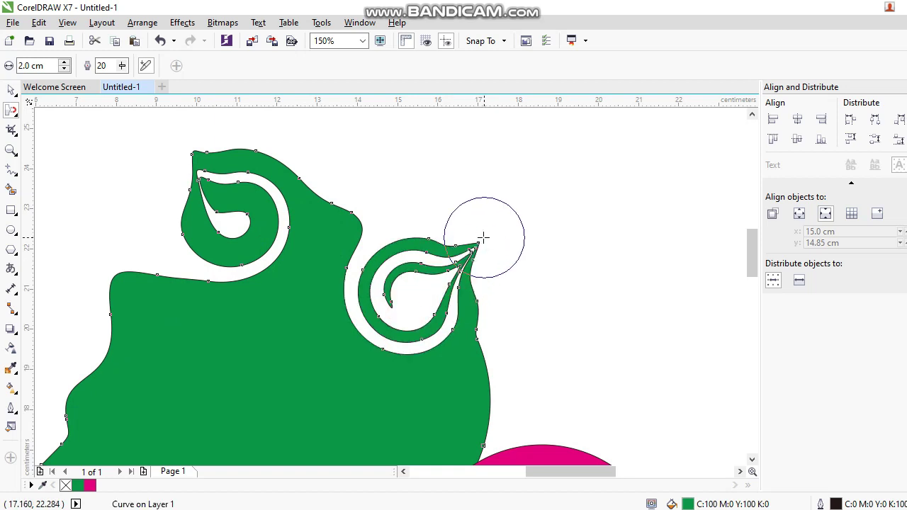
scroll(480, 237, down, 1)
scroll(424, 245, up, 1)
scroll(379, 233, down, 1)
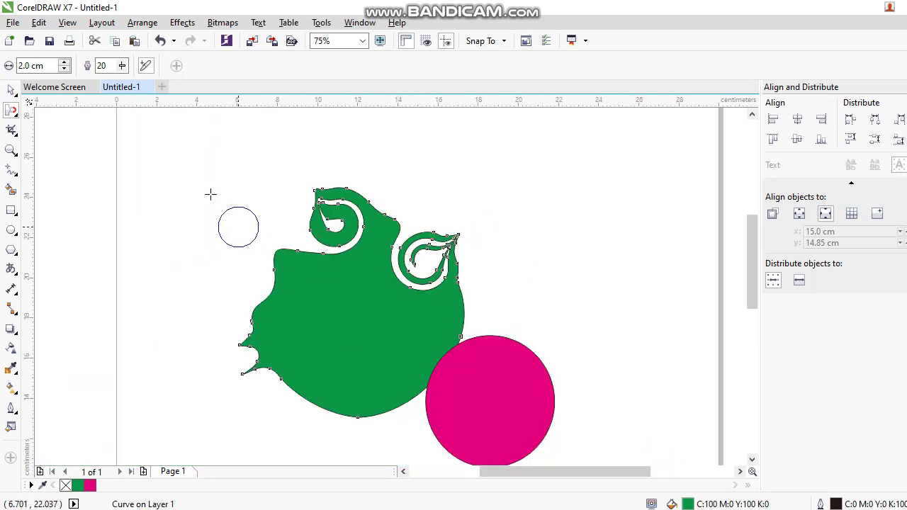
Step: Use the Repel tool with a 2 cm nib to push the green shape's left edge above the spikes into rounded bumps
click(14, 114)
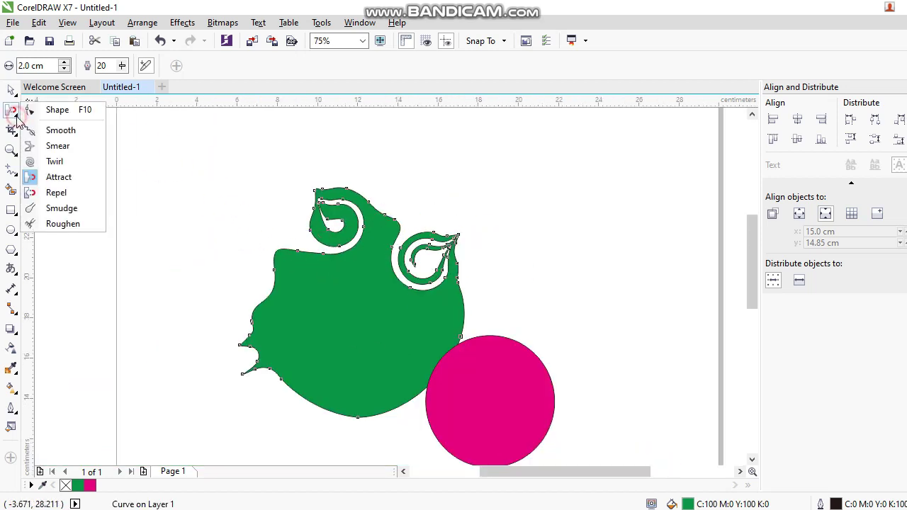
click(56, 194)
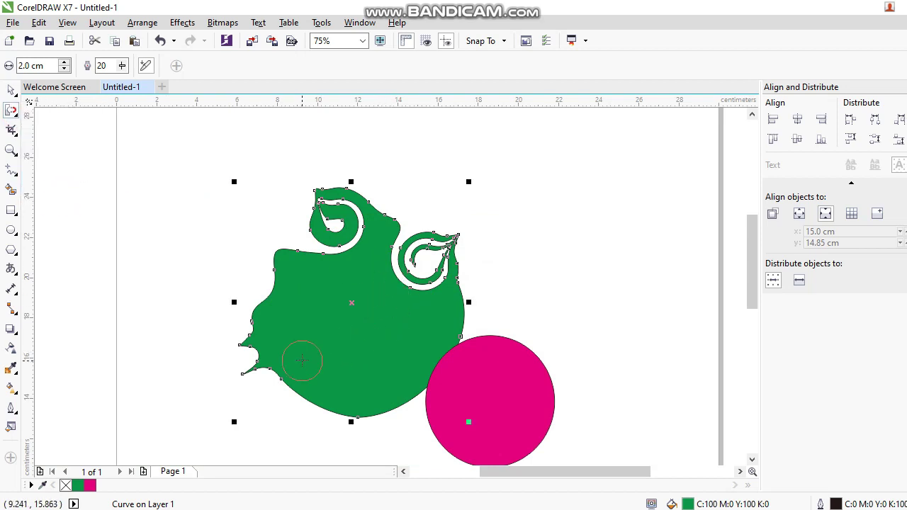
scroll(290, 285, up, 2)
mouse_move(290, 313)
mouse_down()
mouse_move(179, 285)
mouse_move(263, 308)
mouse_up()
scroll(277, 304, down, 1)
scroll(314, 319, up, 1)
scroll(221, 185, down, 1)
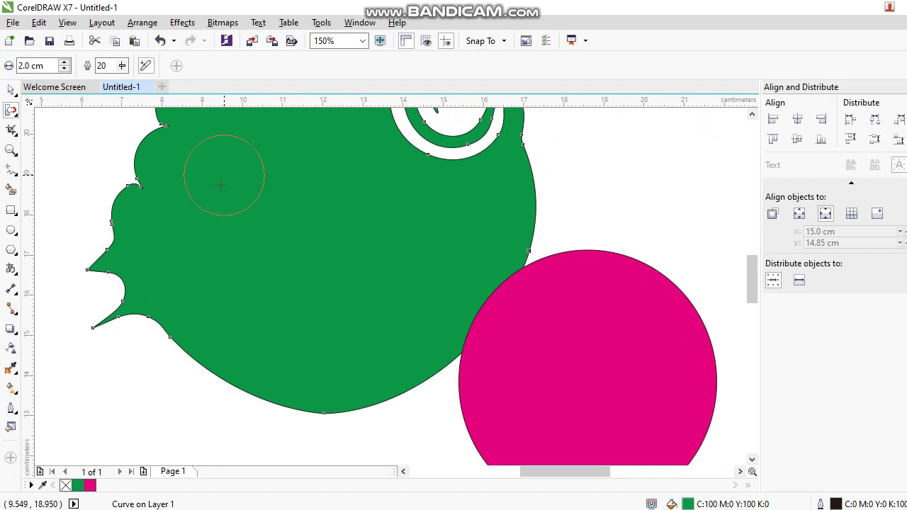
Step: Repel the green shape's lower-left edge into a wavy outline and push a round knob out of its bottom edge
mouse_move(187, 373)
mouse_down()
mouse_move(231, 295)
mouse_move(200, 354)
mouse_move(171, 383)
mouse_move(206, 310)
mouse_up()
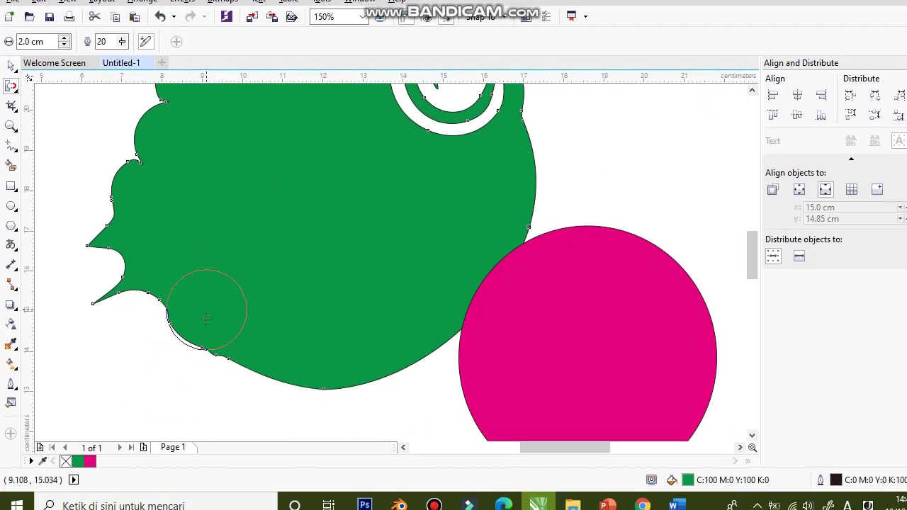
drag(247, 380, 251, 317)
drag(306, 358, 307, 388)
drag(308, 356, 304, 390)
scroll(304, 320, down, 2)
scroll(304, 320, up, 2)
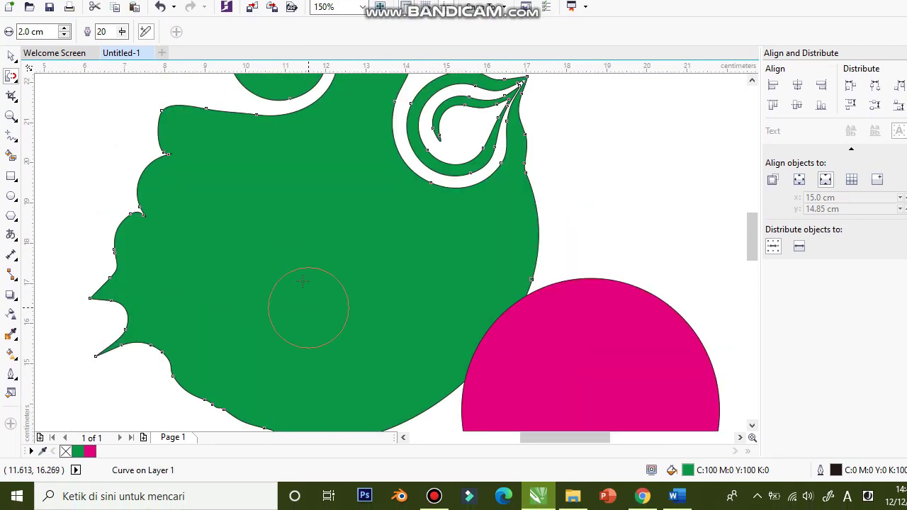
Step: Use the Smudge tool to pull small bumps outward from the green shape's left edge, just above the upper spike
click(11, 76)
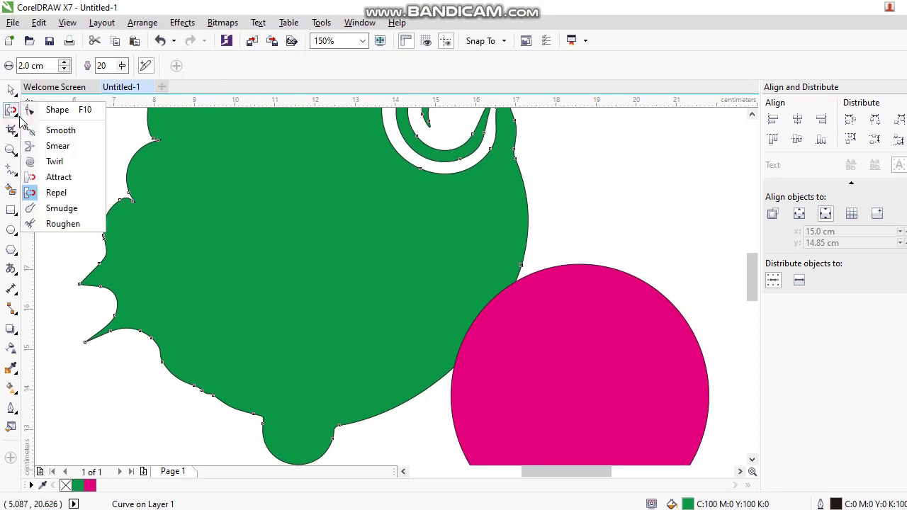
click(61, 209)
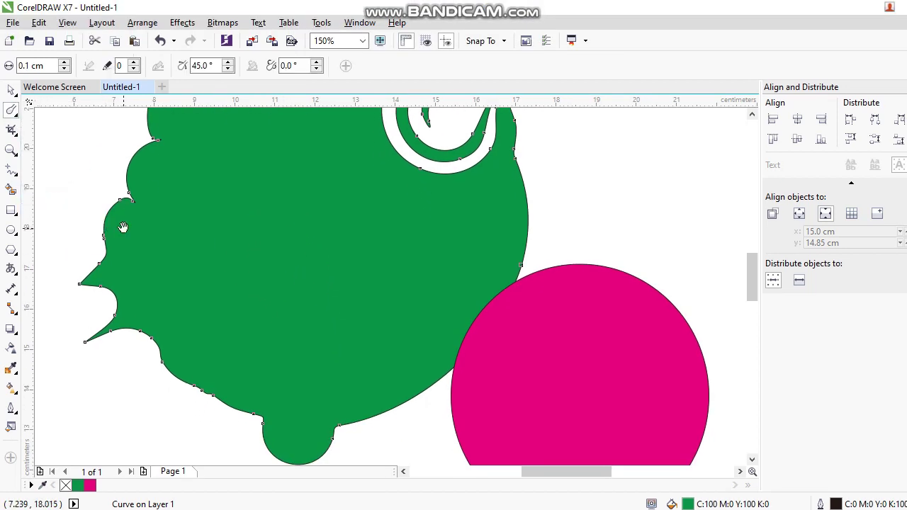
scroll(123, 227, up, 3)
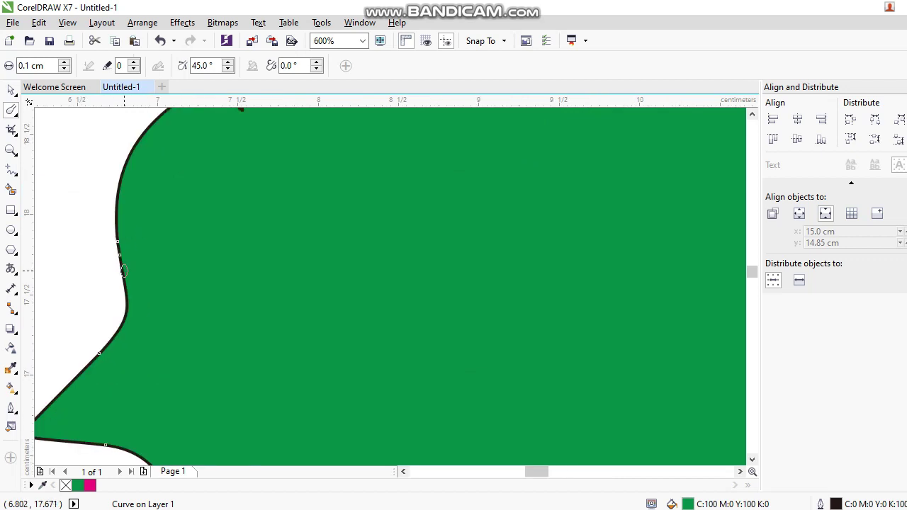
mouse_move(136, 281)
mouse_down()
mouse_move(111, 274)
mouse_move(135, 295)
mouse_move(123, 307)
mouse_move(135, 314)
mouse_move(121, 317)
mouse_up()
Step: Switch to the Roughen tool and set its nib size to 1 cm and its spike frequency to 1
click(15, 115)
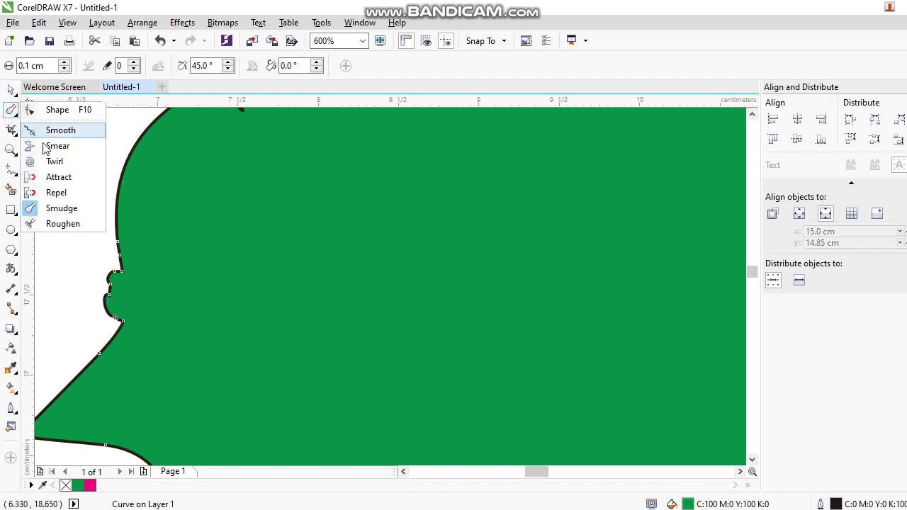
click(70, 228)
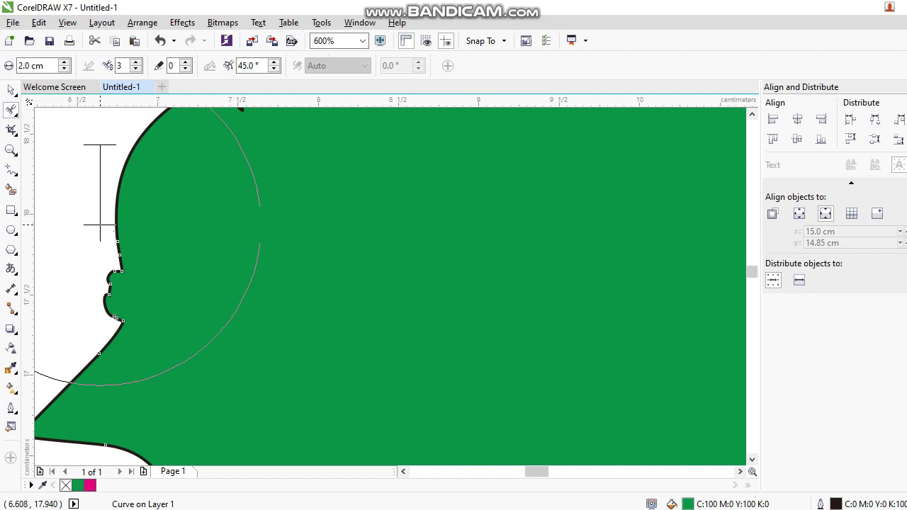
scroll(118, 229, down, 5)
scroll(202, 202, up, 1)
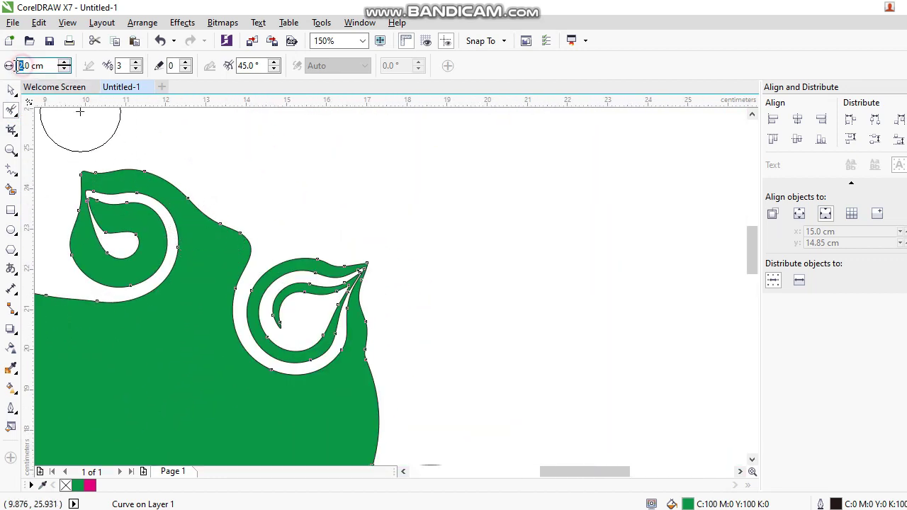
text(1)
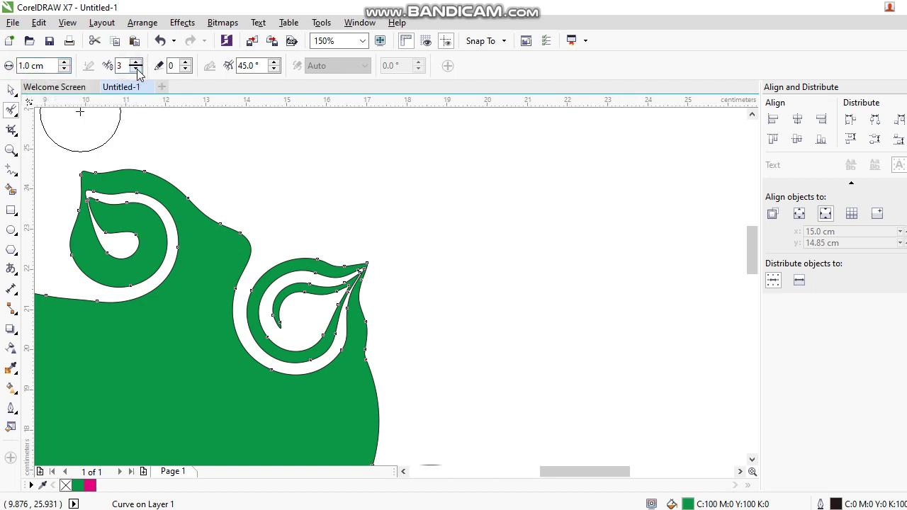
Step: Roughen the green shape's upper edge from the dip between the spirals to the top of the left spiral
mouse_move(221, 207)
mouse_down()
mouse_move(216, 237)
mouse_move(244, 205)
mouse_up()
drag(178, 174, 183, 189)
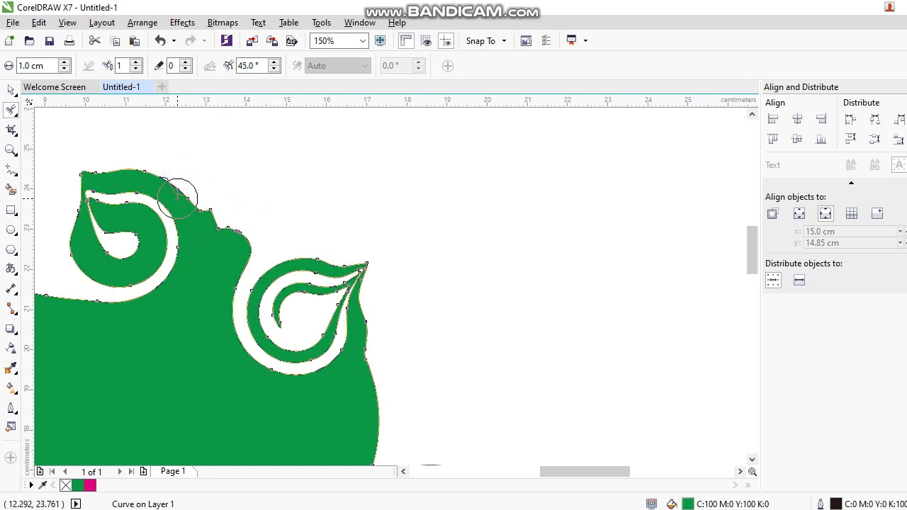
mouse_move(158, 162)
mouse_down()
mouse_move(149, 182)
mouse_move(156, 168)
mouse_move(134, 161)
mouse_move(130, 108)
mouse_move(122, 166)
mouse_up()
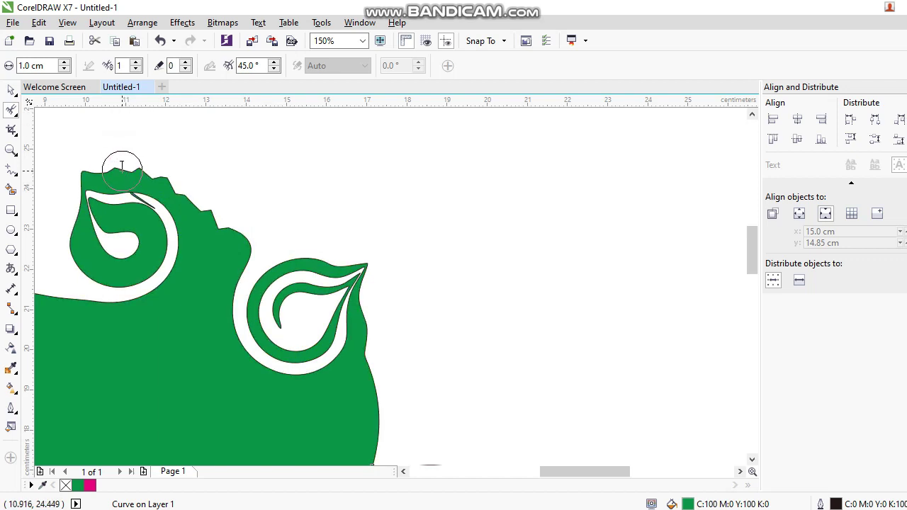
Step: Roughen the outline below and to the right of the left spiral into a zigzag edge
drag(194, 287, 272, 219)
mouse_move(98, 212)
mouse_down()
mouse_move(107, 245)
mouse_move(129, 219)
mouse_move(127, 248)
mouse_move(150, 232)
mouse_move(153, 249)
mouse_move(164, 243)
mouse_move(154, 236)
mouse_move(211, 248)
mouse_move(237, 230)
mouse_up()
drag(244, 199, 260, 216)
scroll(252, 172, down, 1)
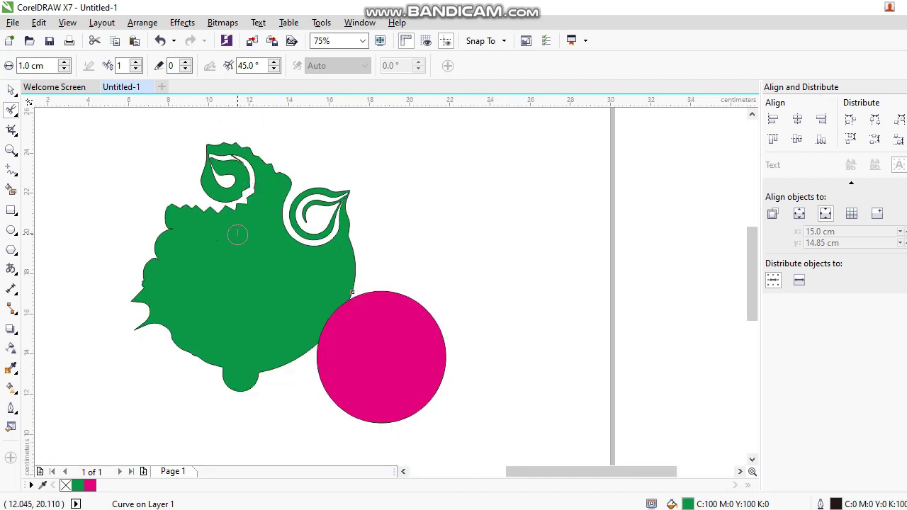
scroll(219, 218, up, 1)
scroll(99, 191, down, 1)
scroll(48, 137, up, 1)
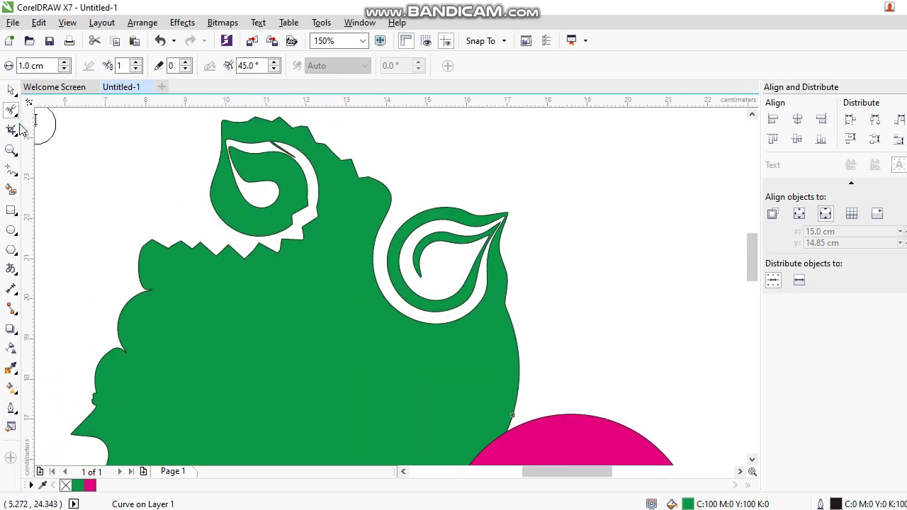
Step: Move the magenta circle up and to the right, clear of the green shape
click(12, 89)
scroll(204, 236, down, 1)
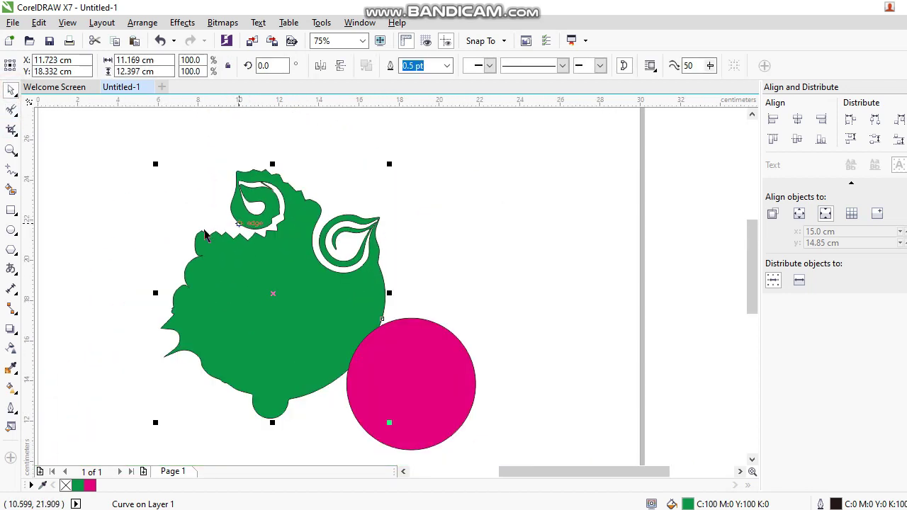
click(16, 139)
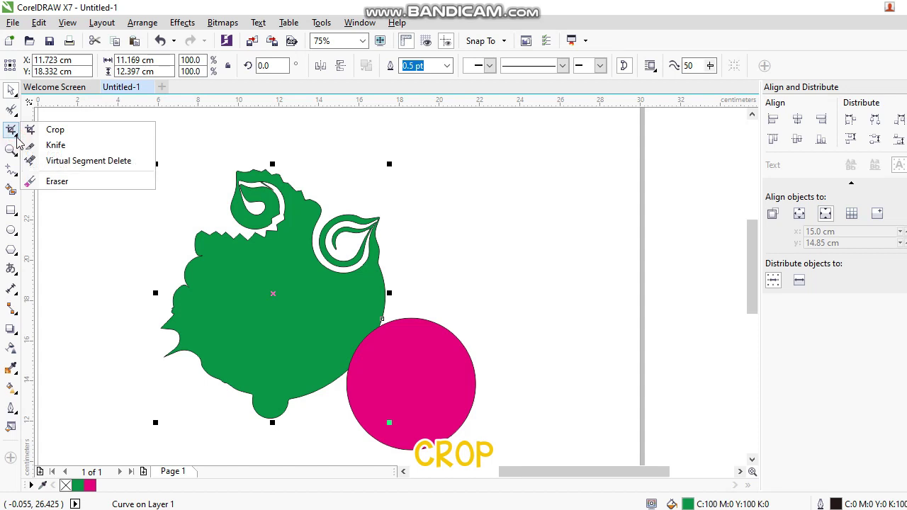
click(61, 133)
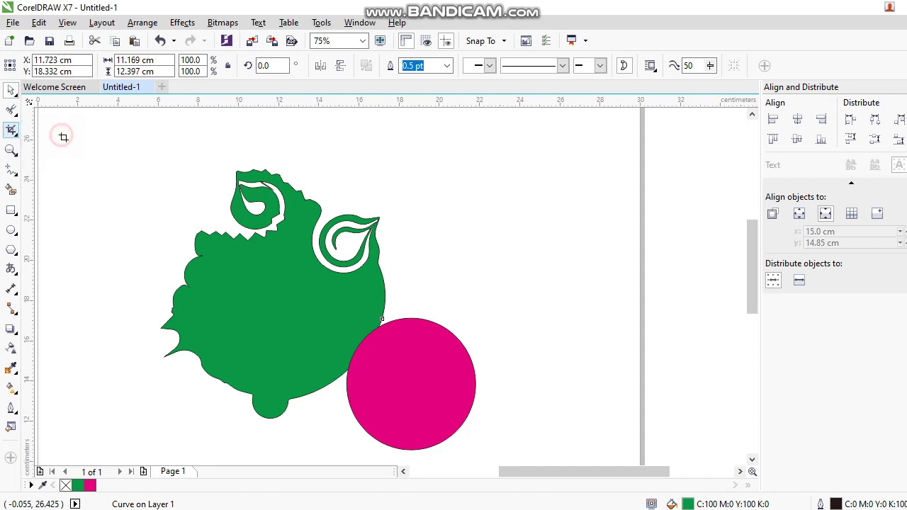
click(12, 92)
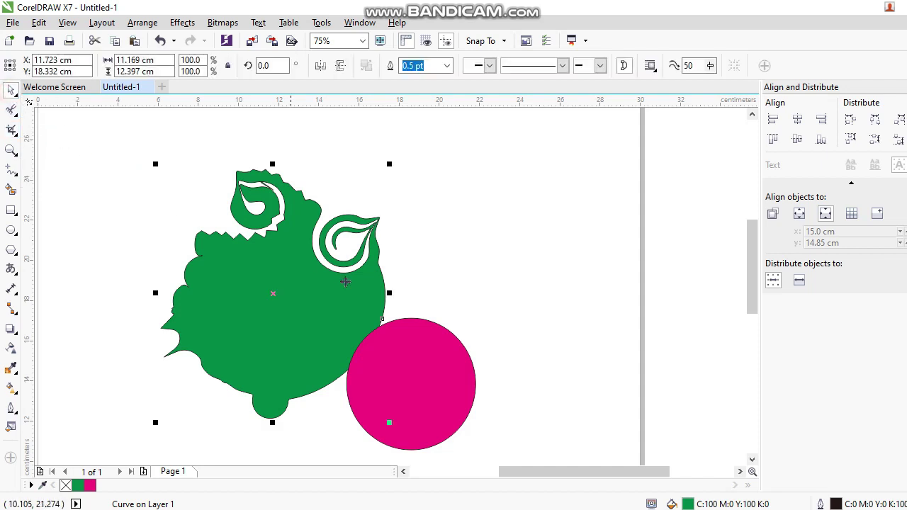
click(426, 387)
drag(385, 330, 433, 298)
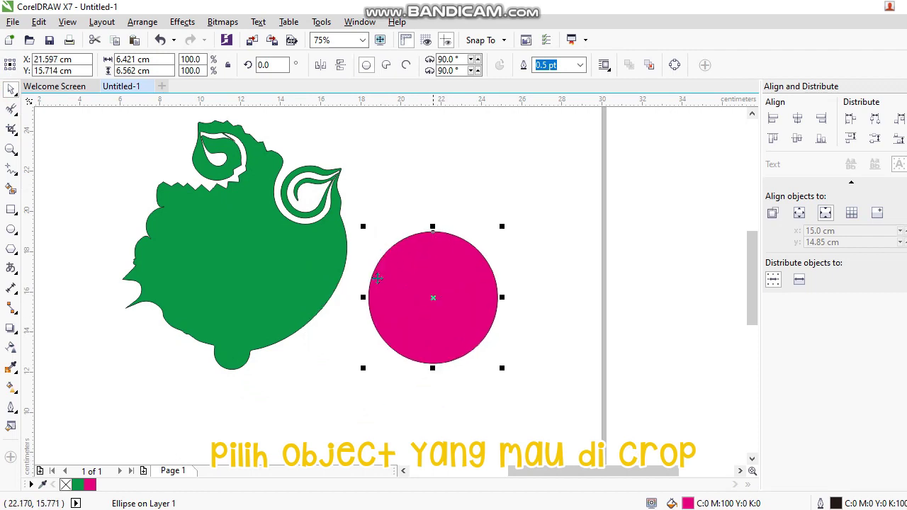
Step: Crop off the magenta circle's upper part with a crop area about 8 by 6.1 cm and move the remaining shape up beside the green one
click(11, 130)
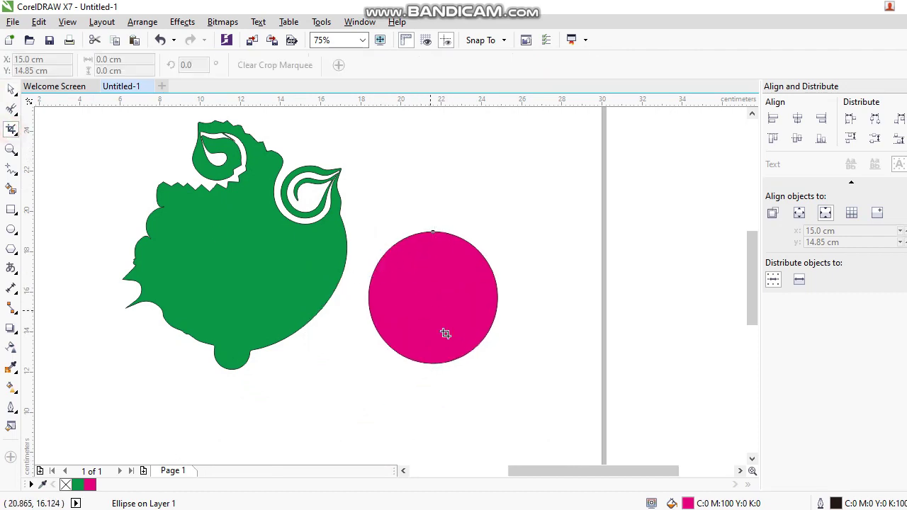
drag(518, 397, 356, 259)
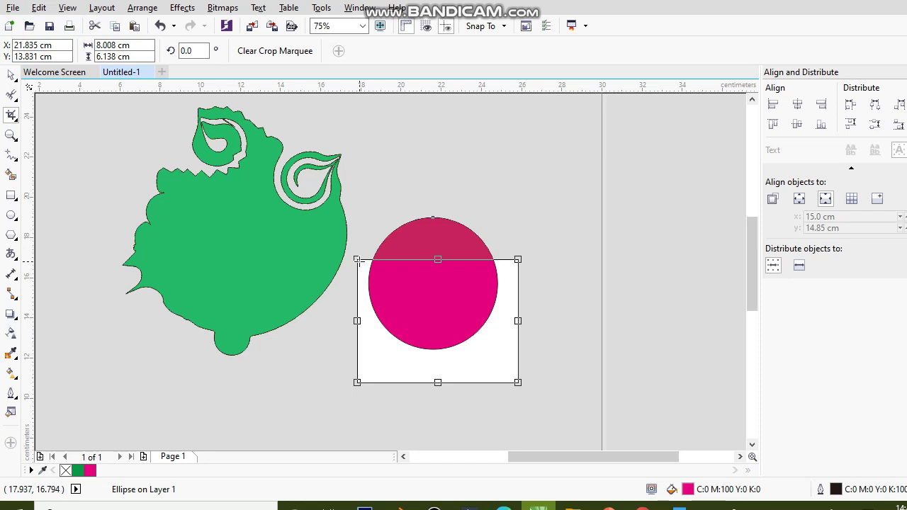
key(Return)
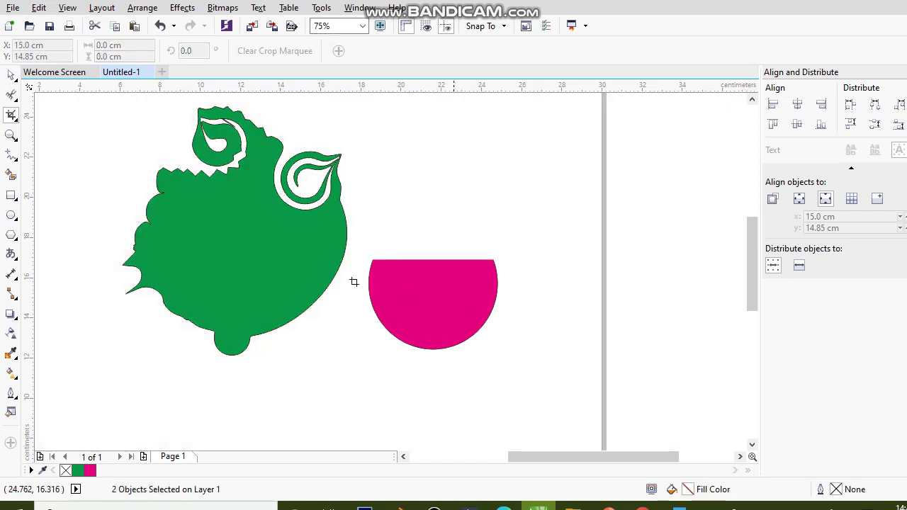
drag(414, 328, 399, 239)
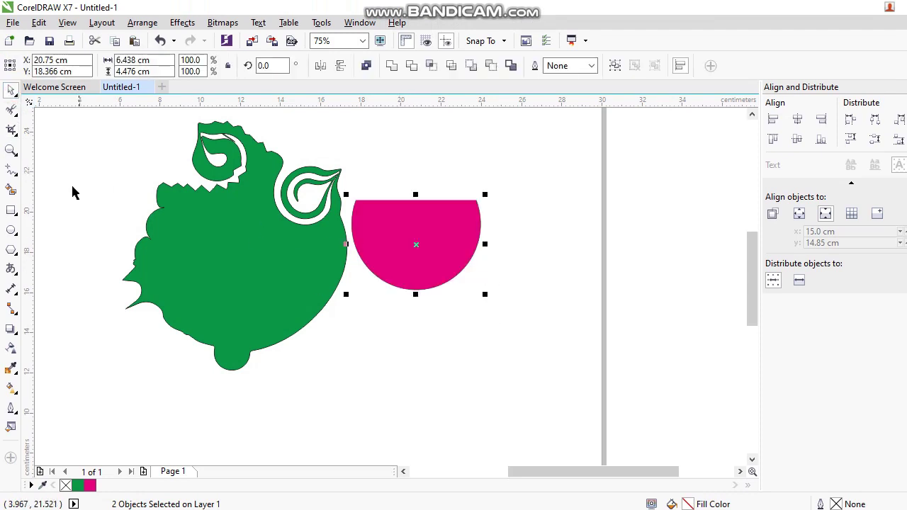
Step: Use the Zoom tool to view the green and magenta shapes at different magnifications and pan them back to the middle
click(14, 155)
right_click(142, 173)
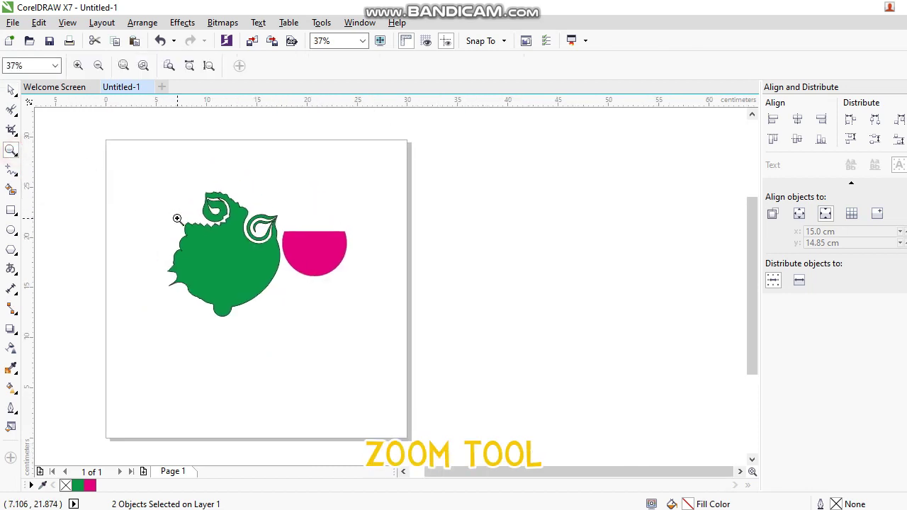
click(177, 218)
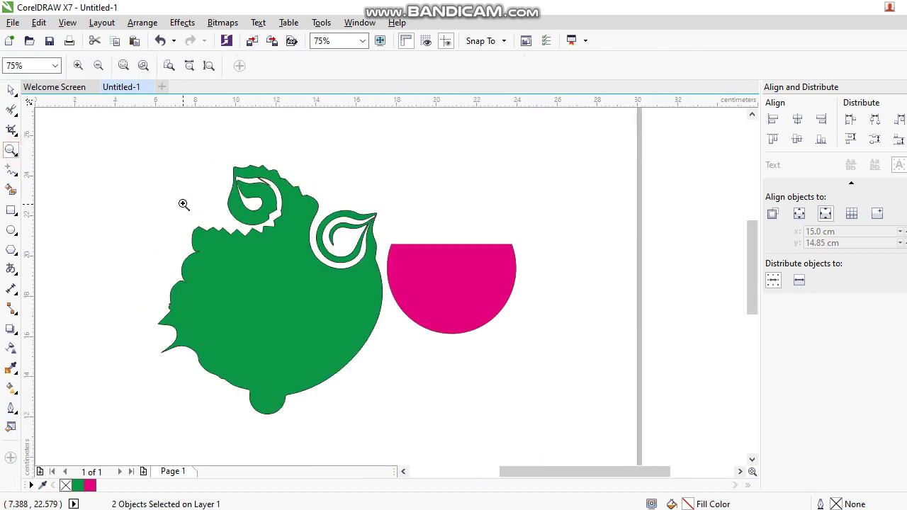
scroll(257, 196, down, 3)
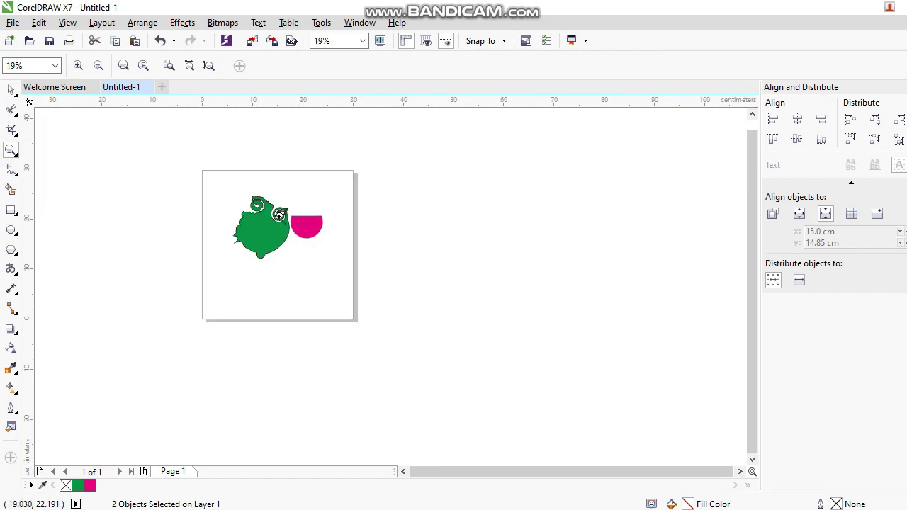
click(280, 213)
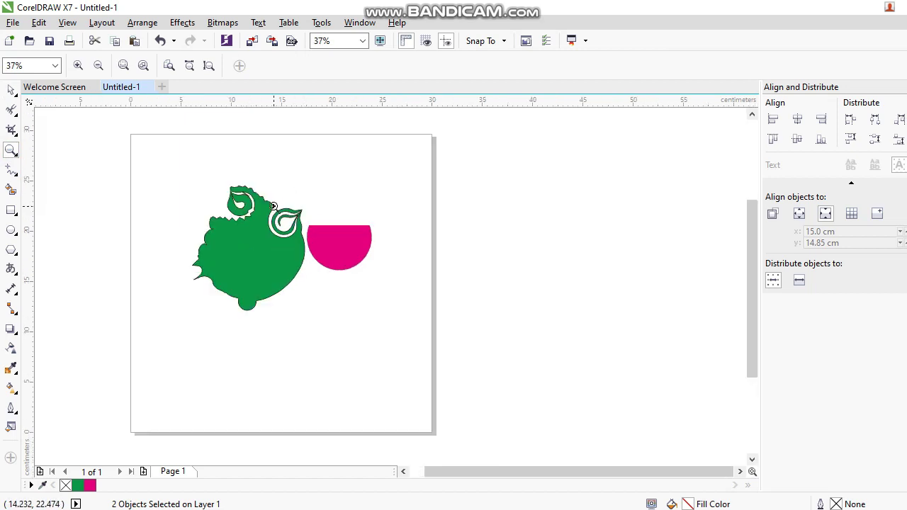
click(216, 197)
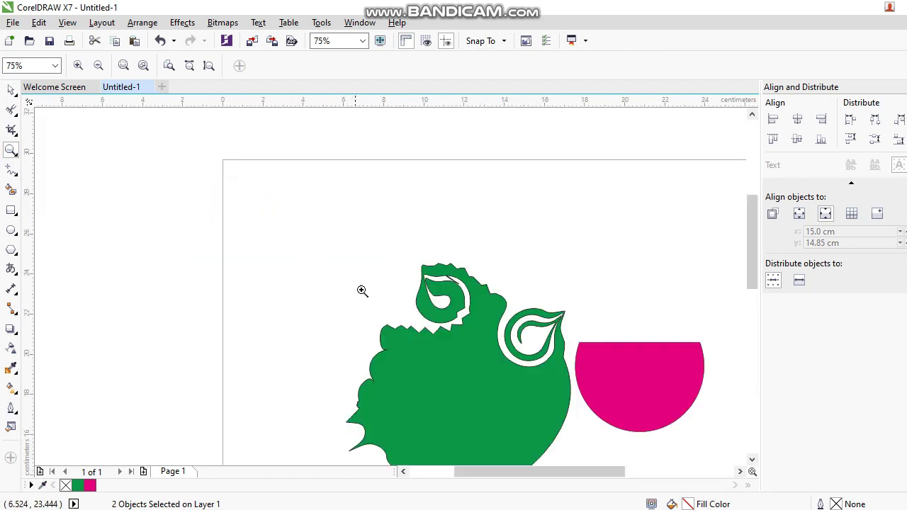
mouse_move(314, 265)
mouse_down()
mouse_move(174, 163)
mouse_move(184, 193)
mouse_move(210, 195)
mouse_move(191, 204)
mouse_move(224, 197)
mouse_up()
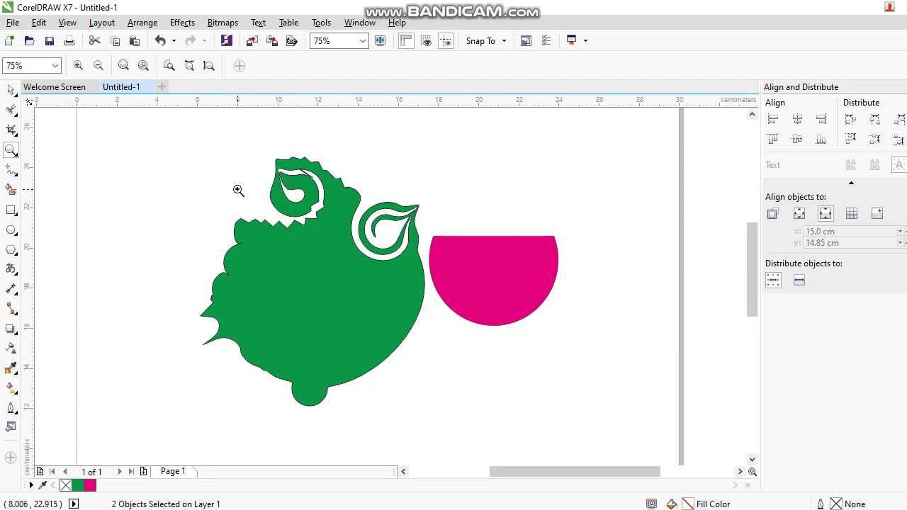
mouse_move(249, 193)
mouse_down()
mouse_move(238, 166)
mouse_move(235, 205)
mouse_up()
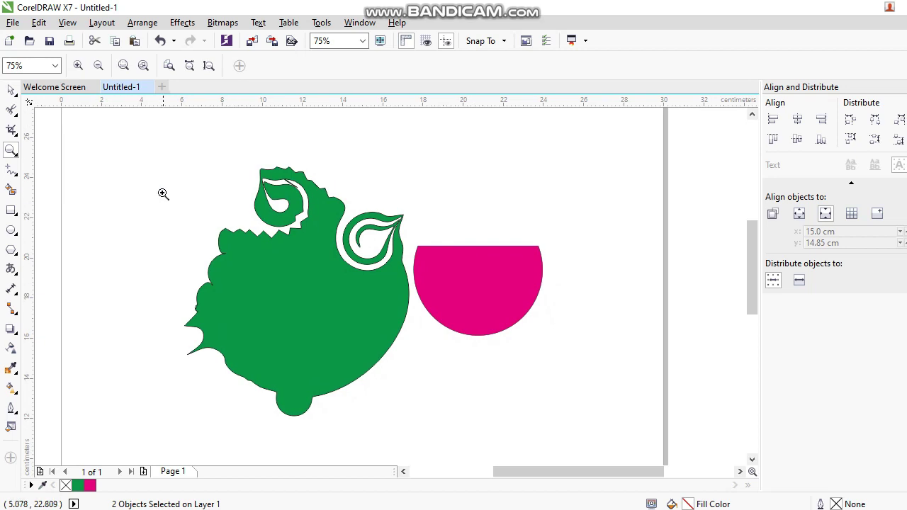
Step: Zoom the page out to 19% and back in to 75%
click(98, 65)
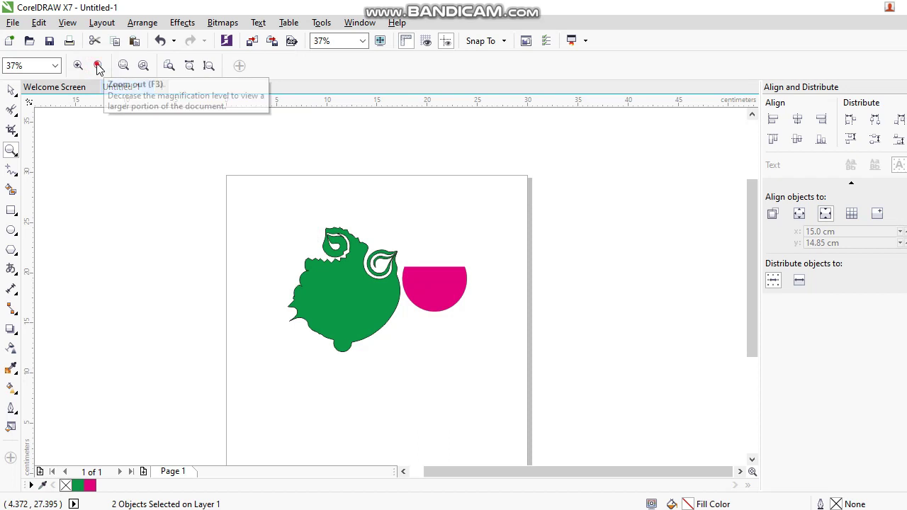
click(98, 65)
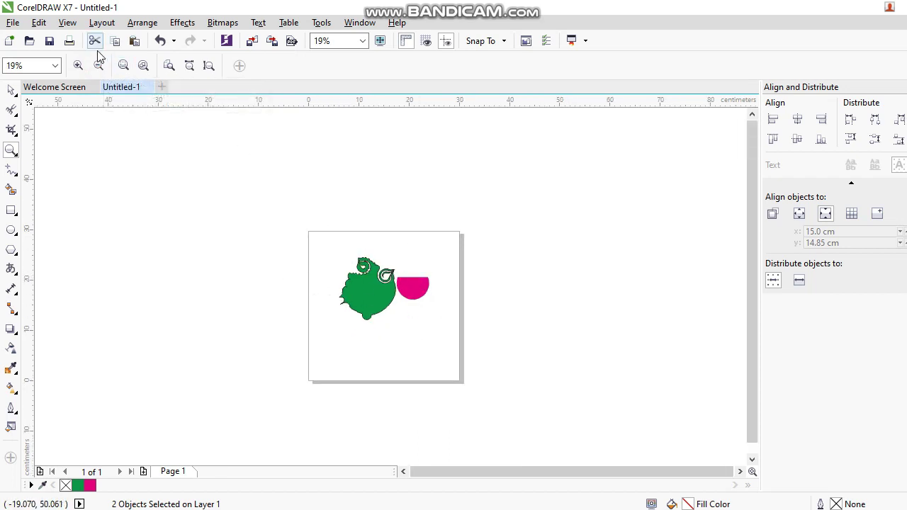
click(78, 66)
click(78, 65)
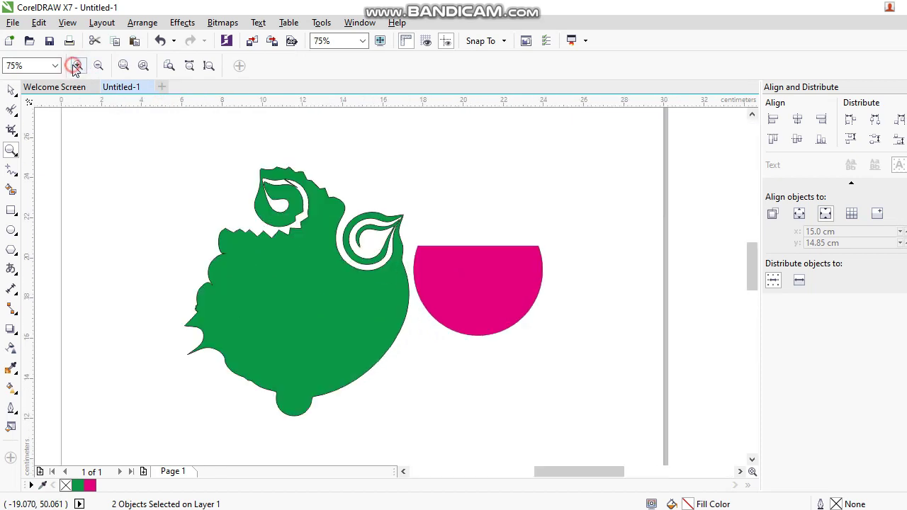
Step: Draw an open leaf-like Freehand curve and a closed rounded Freehand shape about 3.8 by 3.1 cm above the green shape
click(78, 65)
scroll(216, 192, down, 1)
drag(126, 179, 155, 178)
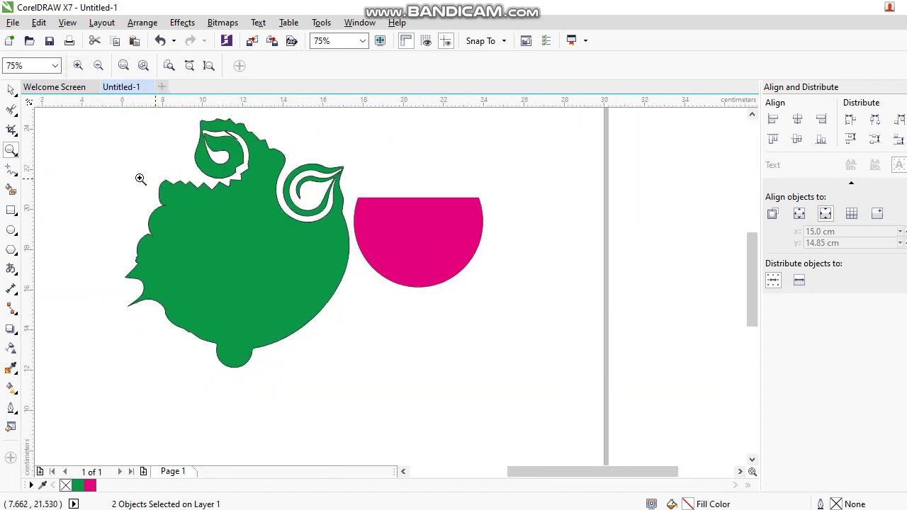
click(19, 179)
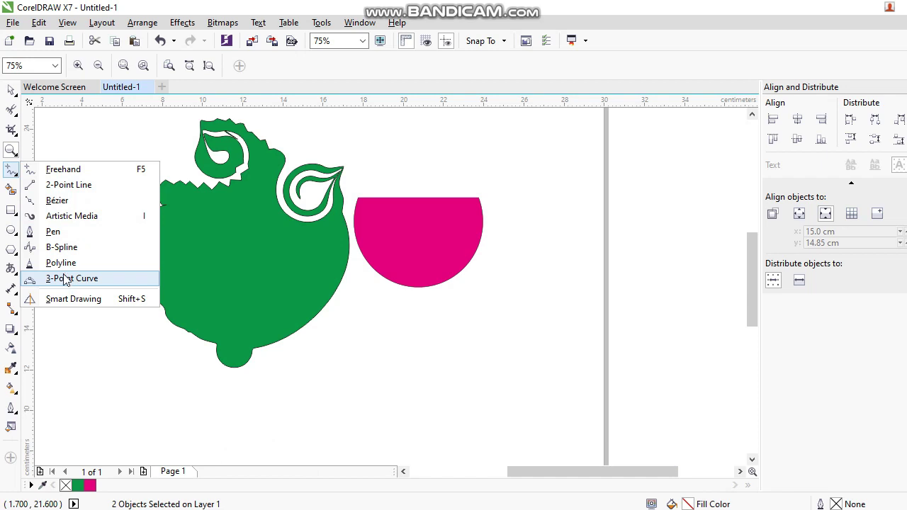
click(82, 171)
scroll(172, 243, down, 2)
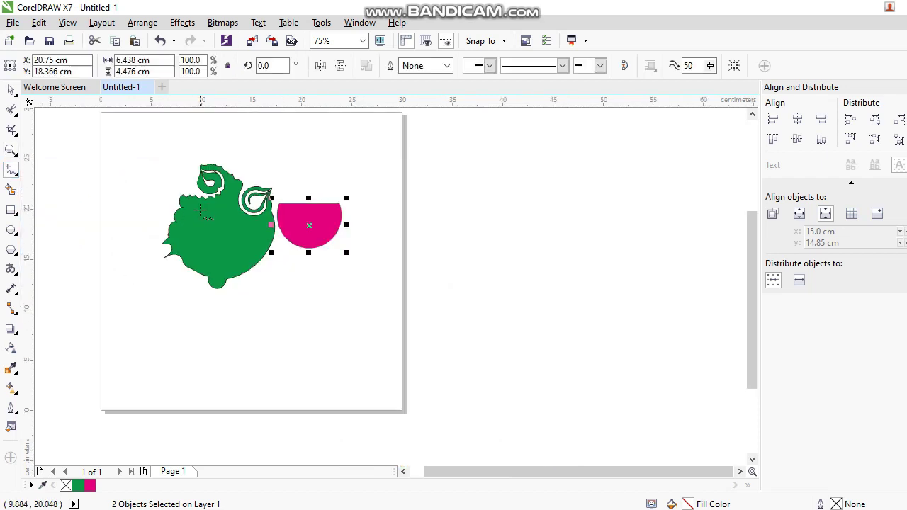
scroll(186, 180, up, 2)
mouse_move(142, 192)
mouse_down()
mouse_move(147, 166)
mouse_move(229, 206)
mouse_move(167, 176)
mouse_up()
mouse_move(269, 207)
mouse_down()
mouse_move(272, 175)
mouse_move(343, 195)
mouse_move(285, 229)
mouse_move(272, 205)
mouse_move(287, 222)
mouse_up()
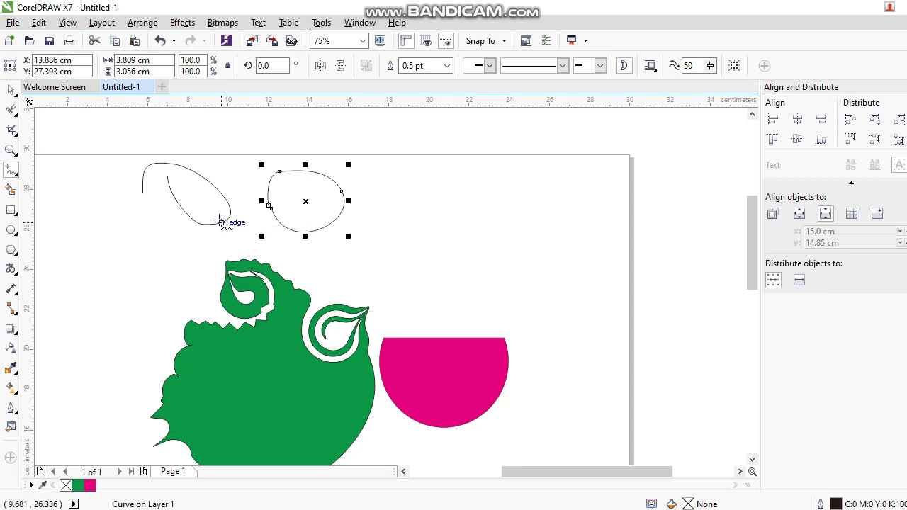
Step: Draw a smaller closed Freehand oval about 2.4 by 1.3 cm below and right of the rounded outline, ending on its start node
scroll(302, 202, up, 2)
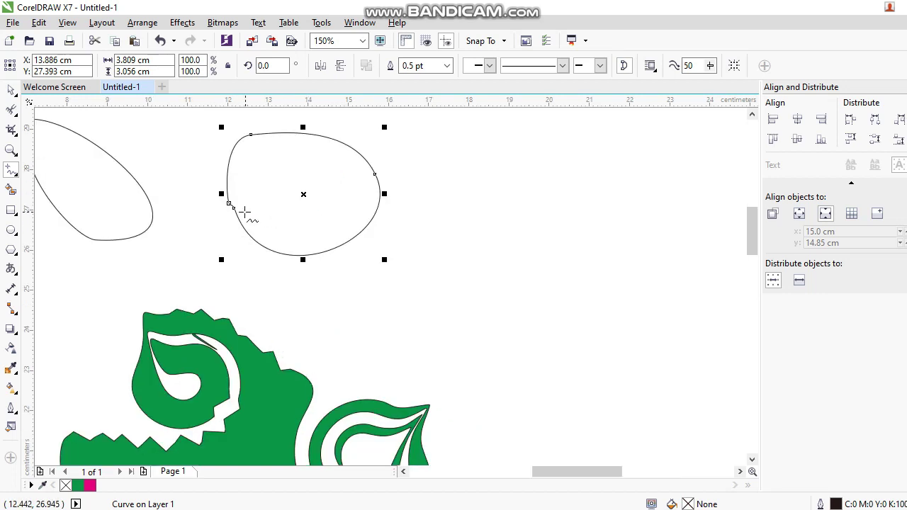
mouse_move(352, 300)
mouse_down()
mouse_move(369, 283)
mouse_move(417, 278)
mouse_move(448, 297)
mouse_move(443, 324)
mouse_up()
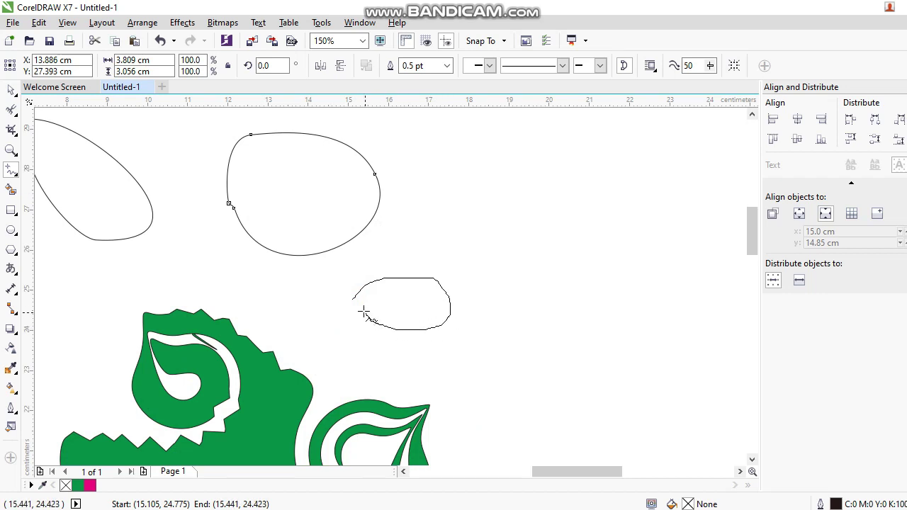
drag(353, 301, 355, 300)
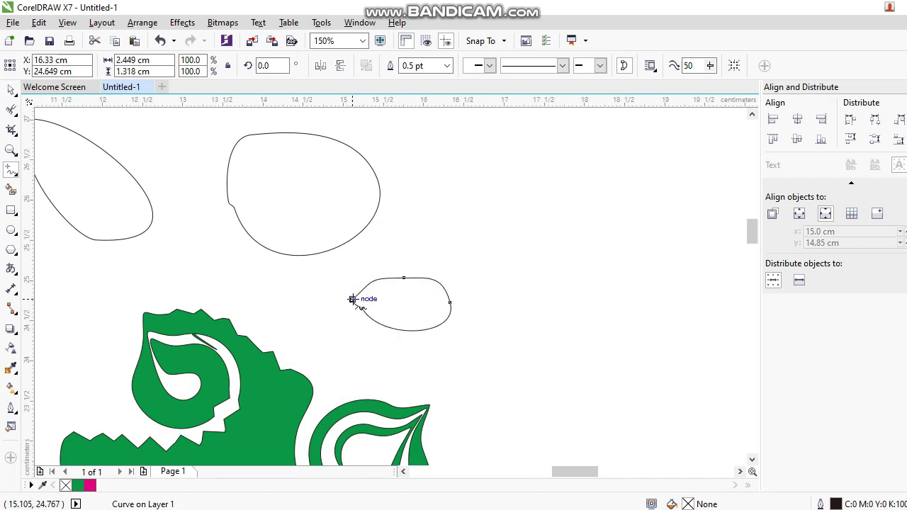
scroll(380, 307, up, 4)
scroll(379, 306, down, 3)
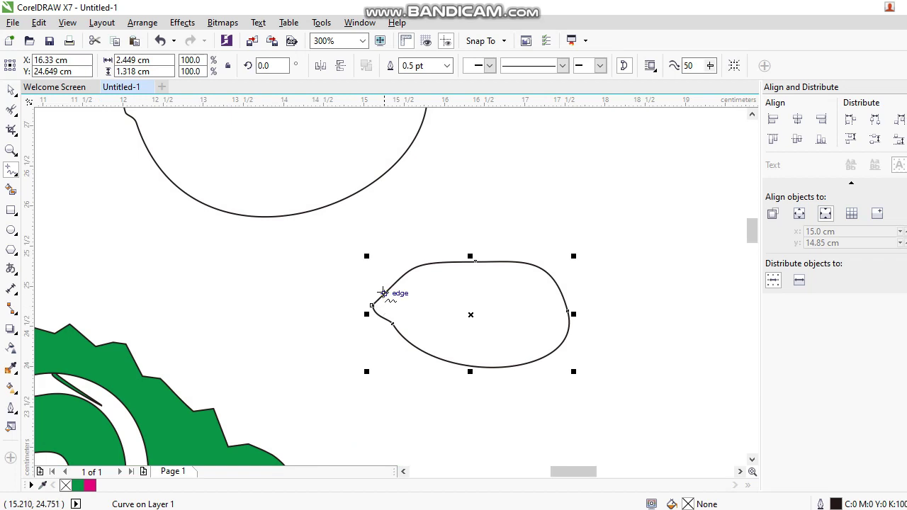
Step: Draw a Freehand oval about 5.9 by 2.7 cm across the page's upper edge and two smaller Freehand loops to its right
scroll(382, 292, down, 2)
mouse_move(257, 201)
mouse_down()
mouse_move(335, 206)
mouse_move(370, 178)
mouse_move(295, 153)
mouse_move(255, 176)
mouse_move(257, 200)
mouse_up()
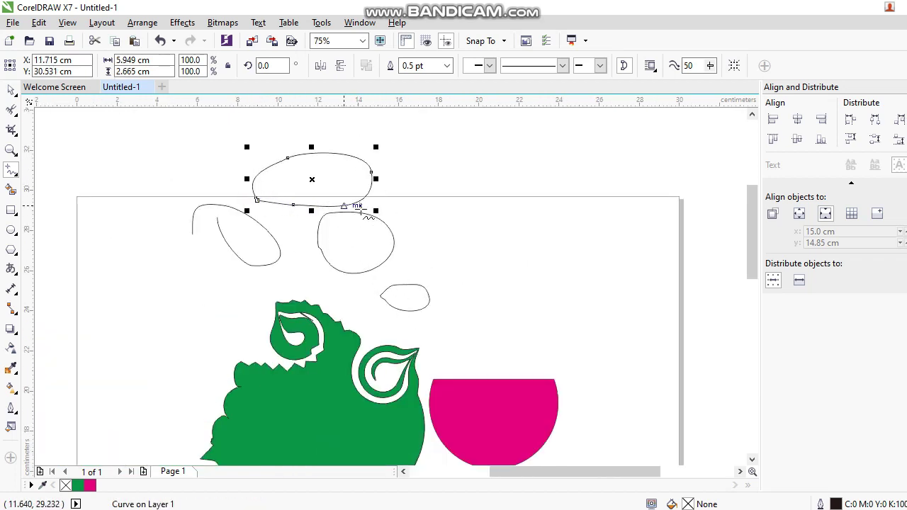
mouse_move(428, 216)
mouse_down()
mouse_move(453, 248)
mouse_move(428, 241)
mouse_move(430, 219)
mouse_up()
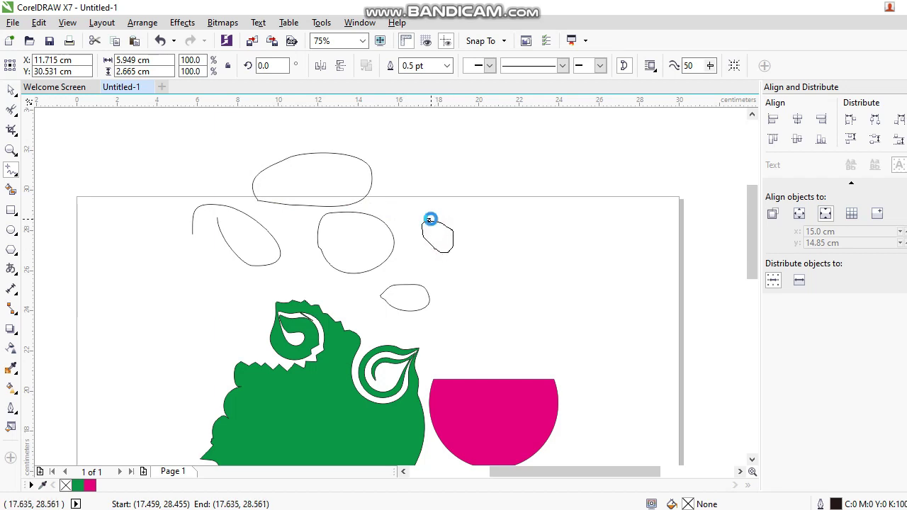
mouse_move(409, 165)
mouse_down()
mouse_move(407, 172)
mouse_move(421, 162)
mouse_move(407, 170)
mouse_up()
Step: Close the uppermost small loop with the Shape tool by moving its loose end node onto its other end node
scroll(407, 168, up, 2)
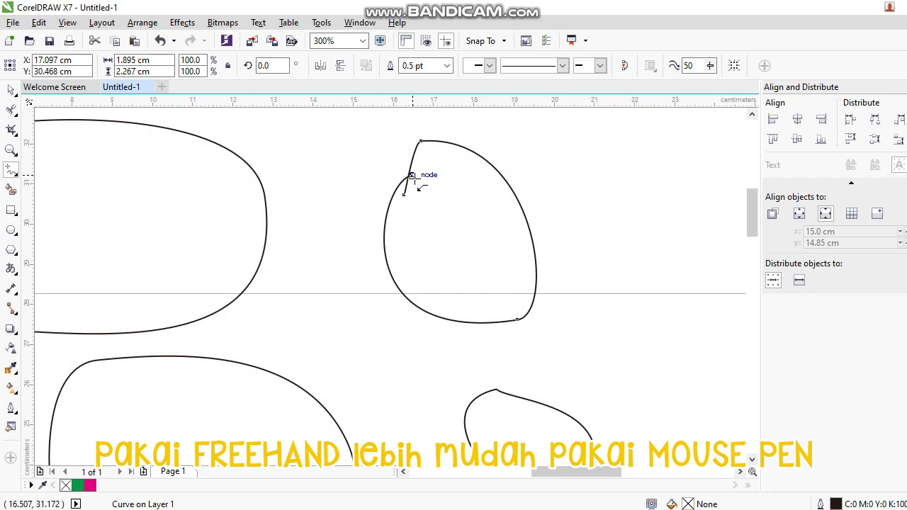
scroll(410, 172, down, 2)
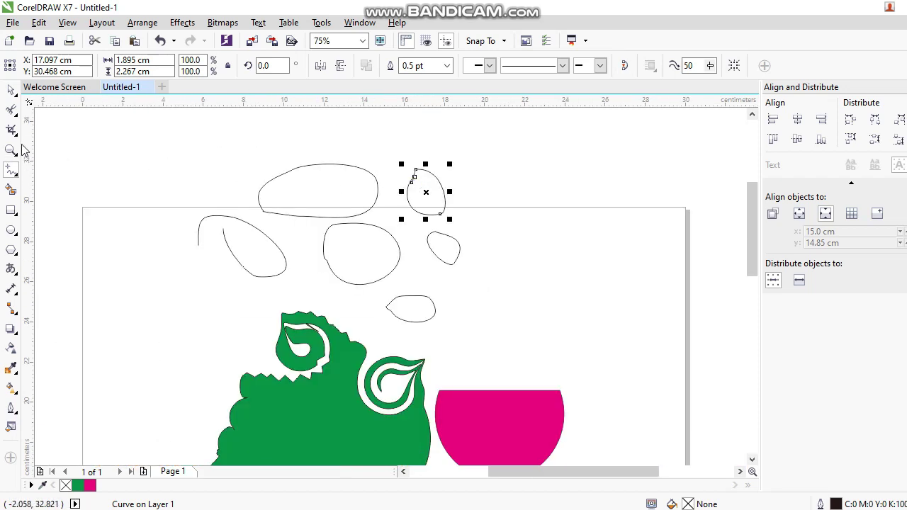
scroll(394, 179, up, 3)
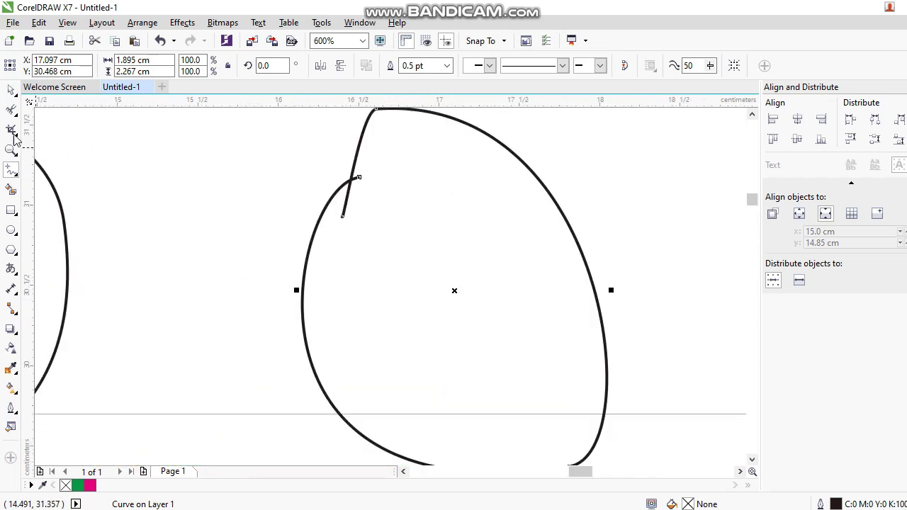
click(17, 116)
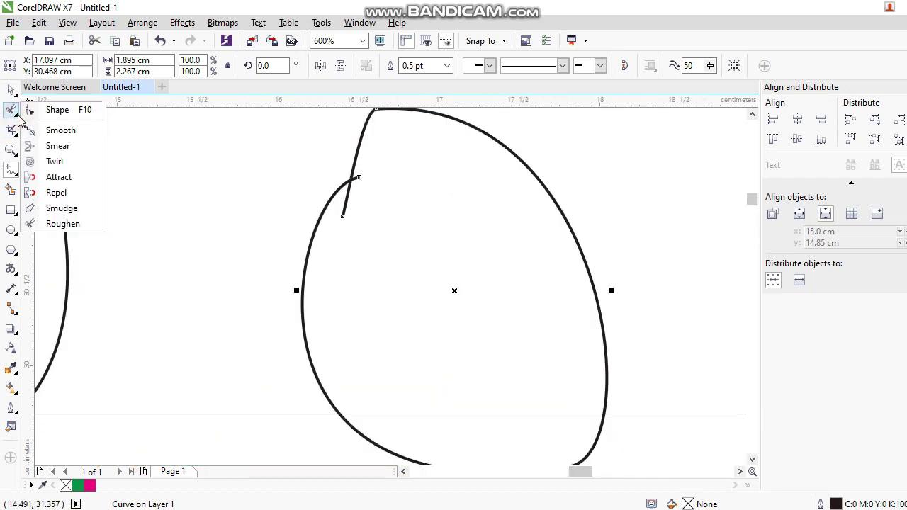
click(57, 111)
drag(344, 215, 361, 179)
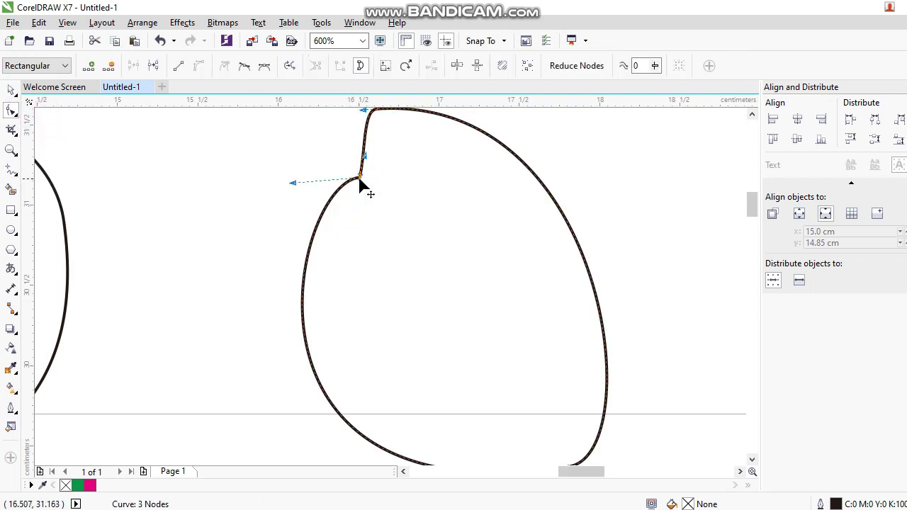
scroll(363, 183, down, 5)
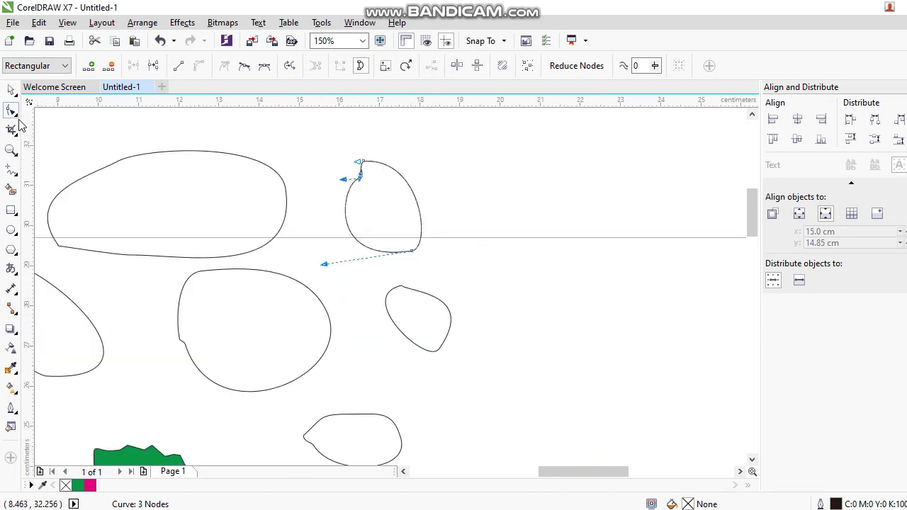
Step: Draw a triangle and an open two-segment angle about 4.7 by 2.5 cm below the magenta shape with the 2-Point Line tool
click(12, 171)
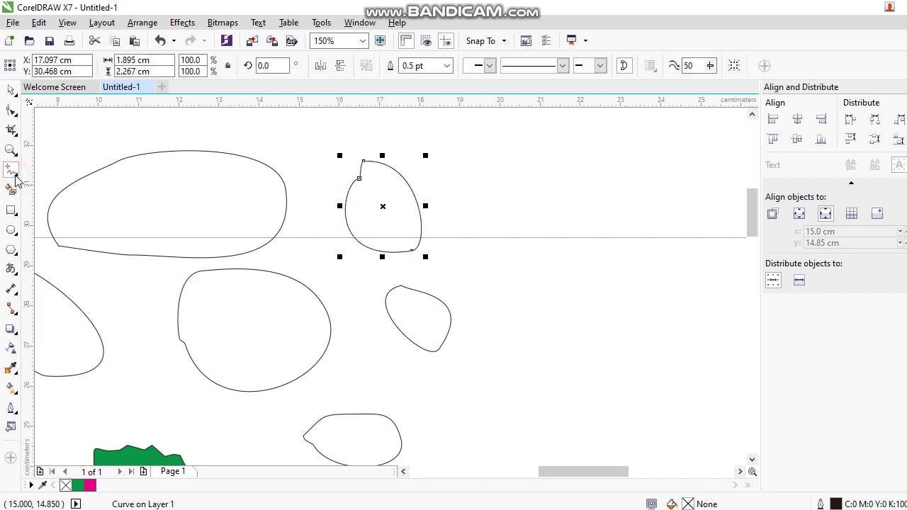
click(15, 177)
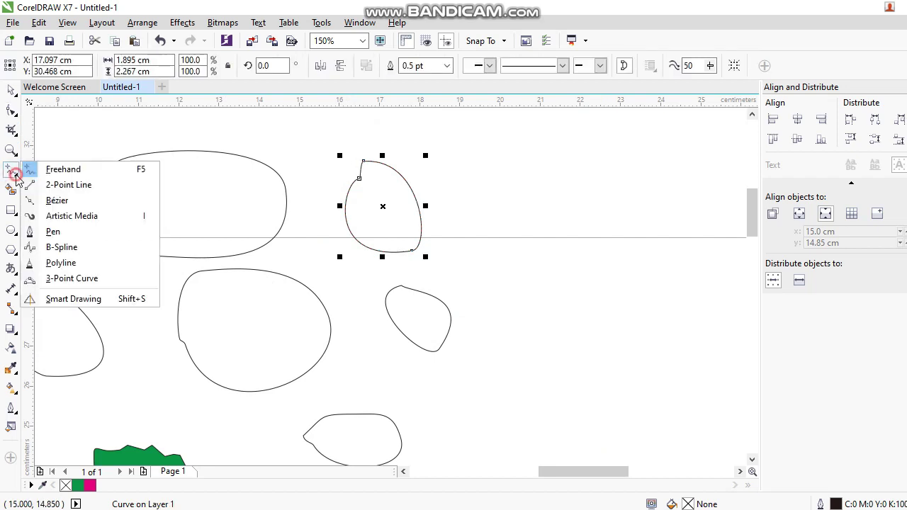
click(51, 188)
scroll(238, 237, down, 4)
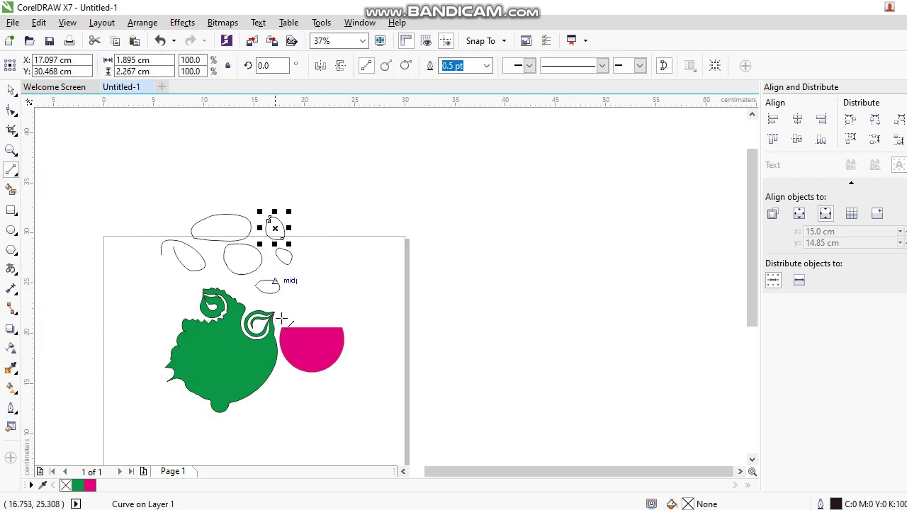
scroll(234, 351, up, 4)
drag(232, 348, 391, 283)
mouse_move(282, 267)
mouse_down()
mouse_move(432, 308)
mouse_move(435, 290)
mouse_move(390, 282)
mouse_up()
drag(280, 266, 232, 348)
drag(314, 398, 501, 352)
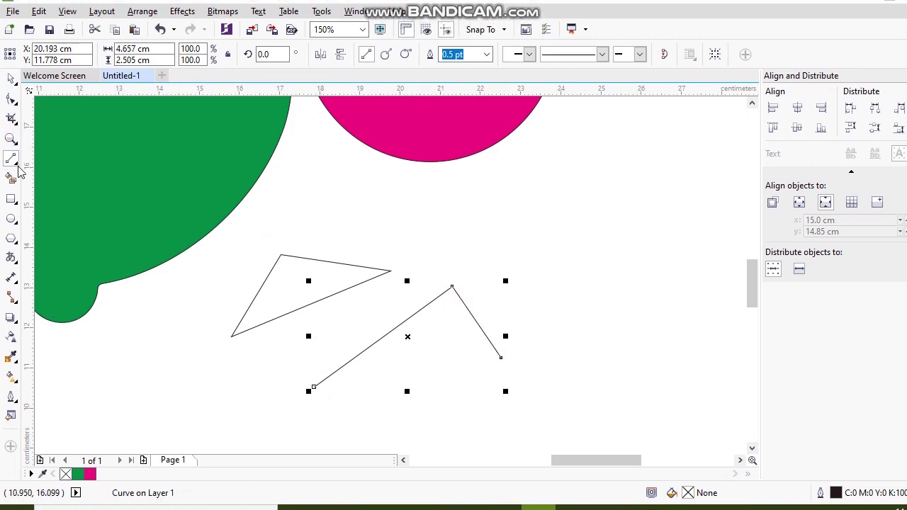
Step: Draw an open U-shaped curve with the Bézier tool near the page's left edge, below and left of the green shape
click(14, 153)
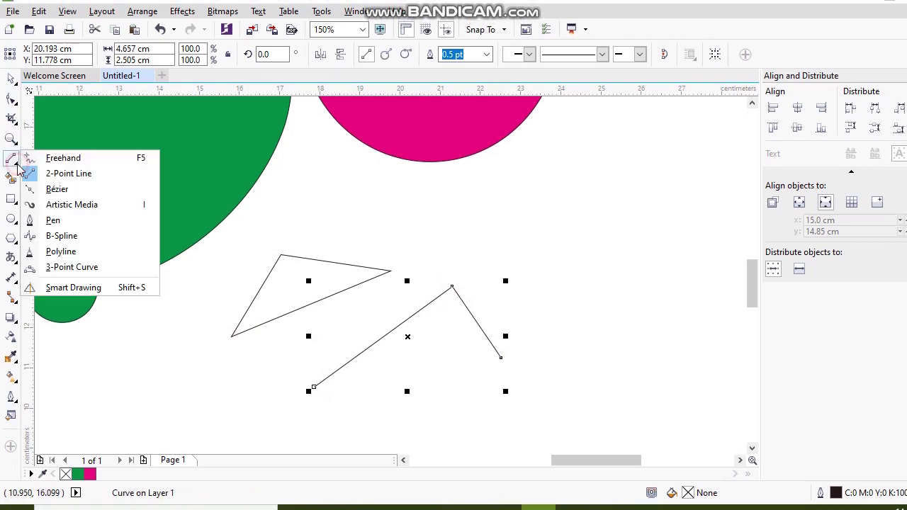
click(53, 190)
scroll(263, 232, down, 2)
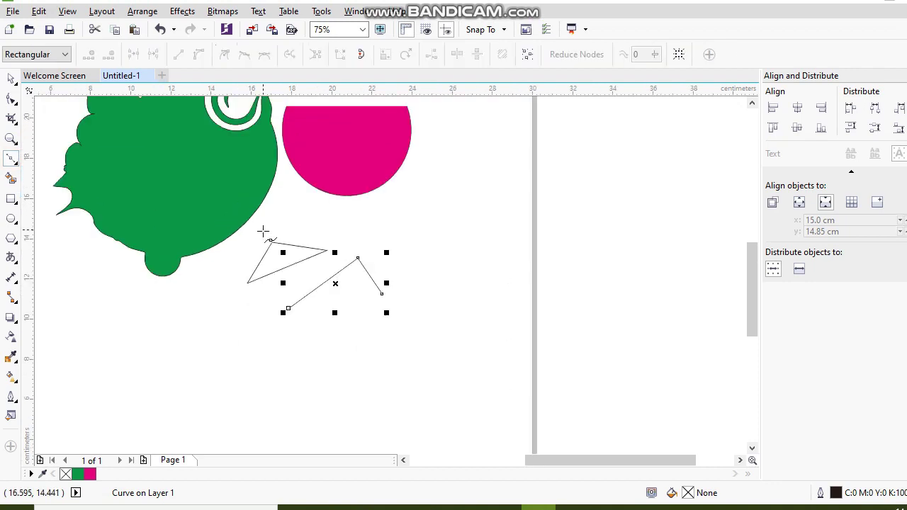
click(56, 253)
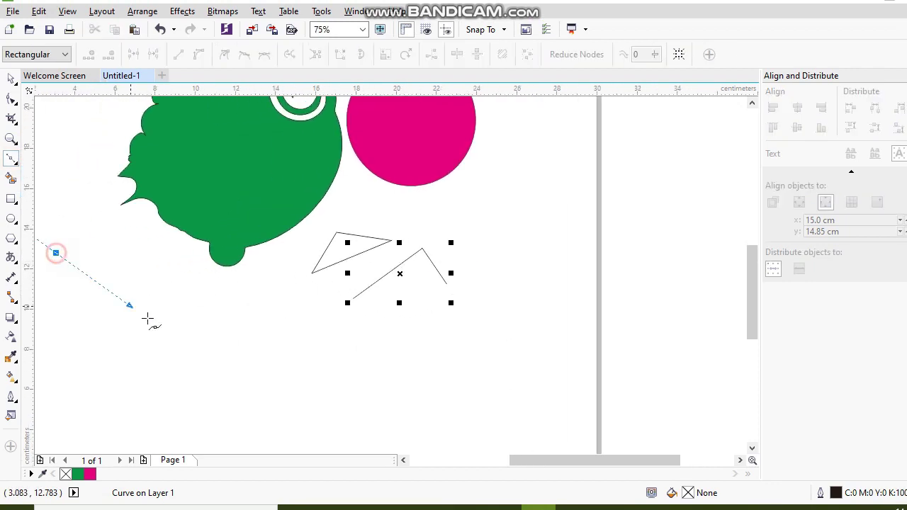
click(187, 341)
drag(161, 346, 318, 296)
drag(182, 222, 262, 342)
drag(247, 269, 162, 143)
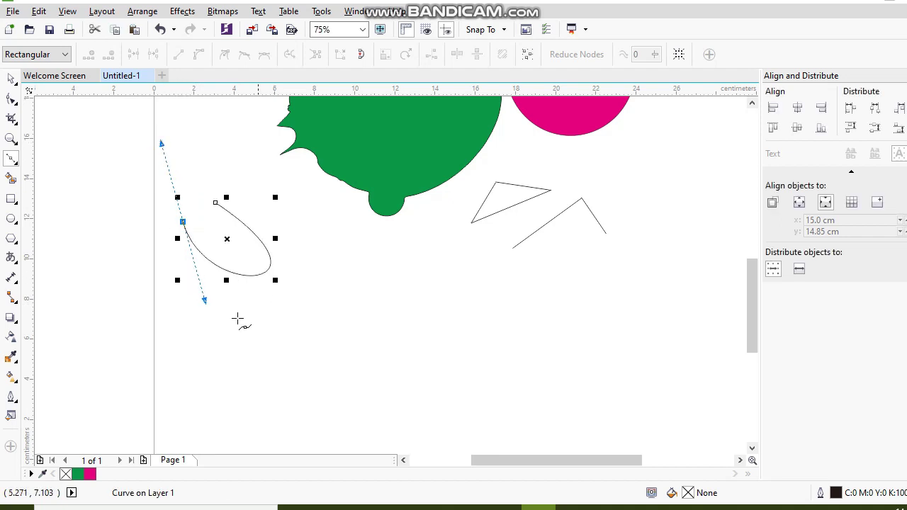
Step: Extend the Bézier curve from its last node with two more curved segments, forming a large open loop past the page's left edge
drag(183, 222, 179, 294)
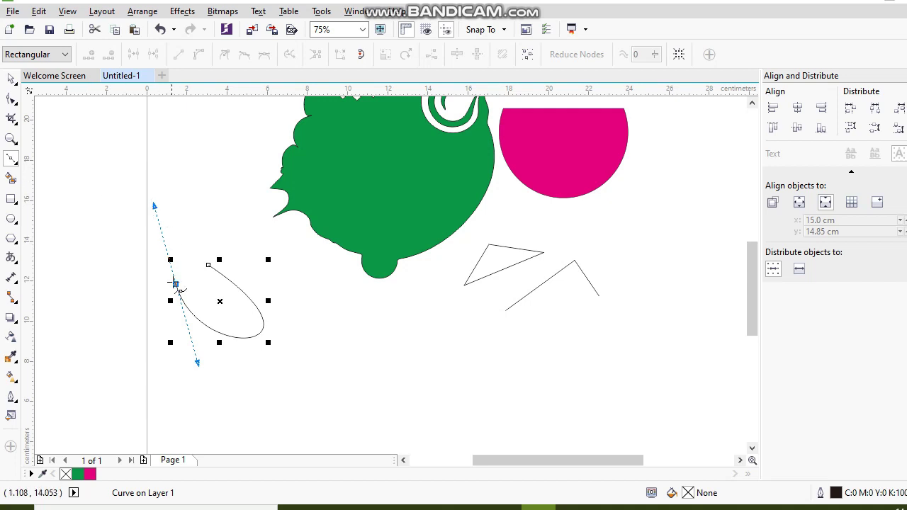
click(71, 252)
drag(78, 261, 134, 321)
drag(290, 362, 330, 297)
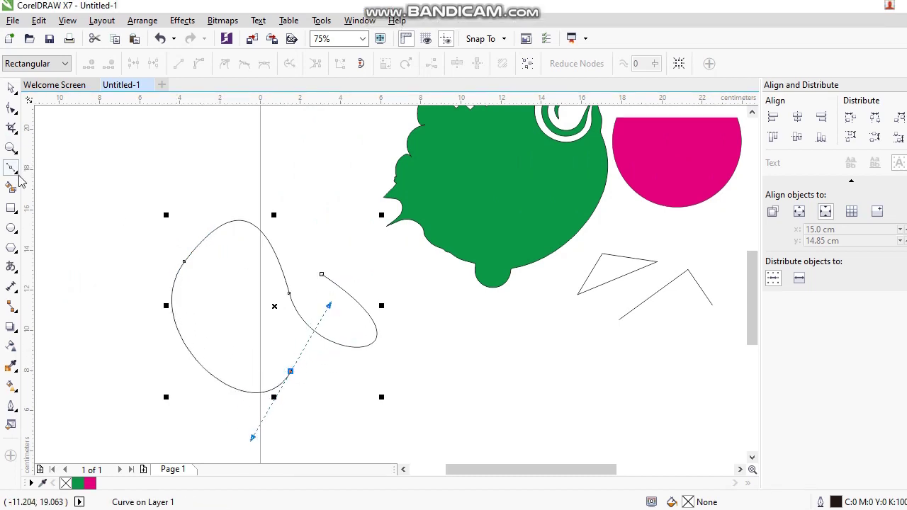
Step: Paint broad diagonal calligraphic strokes with the Artistic Media tool above the Bézier curve, across the page's left edge
click(18, 176)
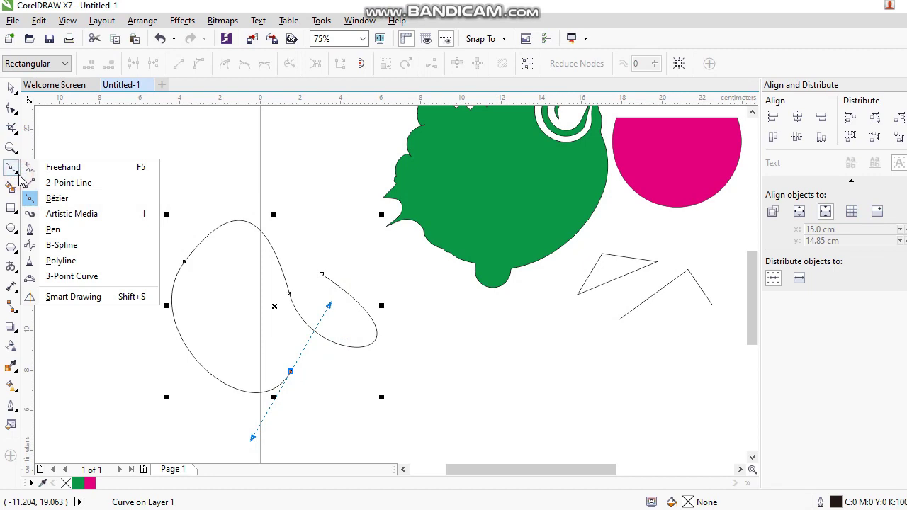
click(59, 214)
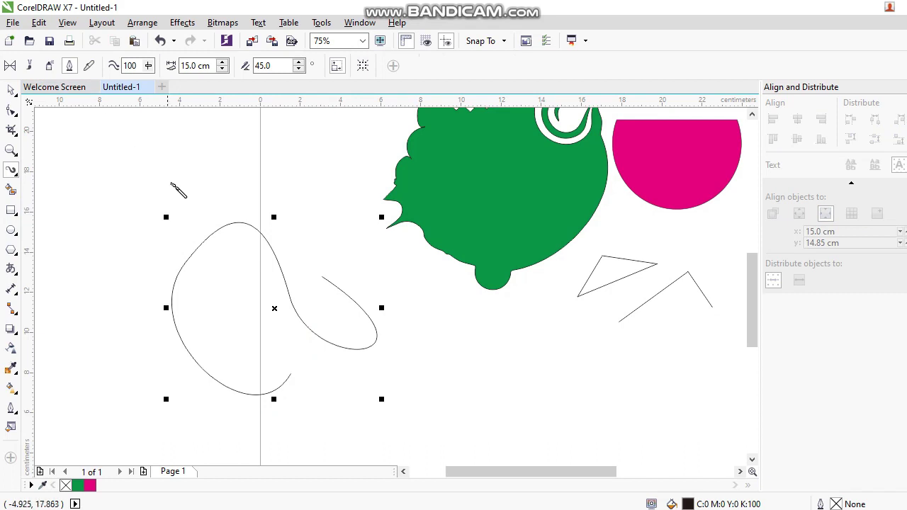
scroll(178, 188, down, 2)
drag(174, 184, 178, 237)
drag(185, 168, 161, 218)
drag(263, 151, 127, 300)
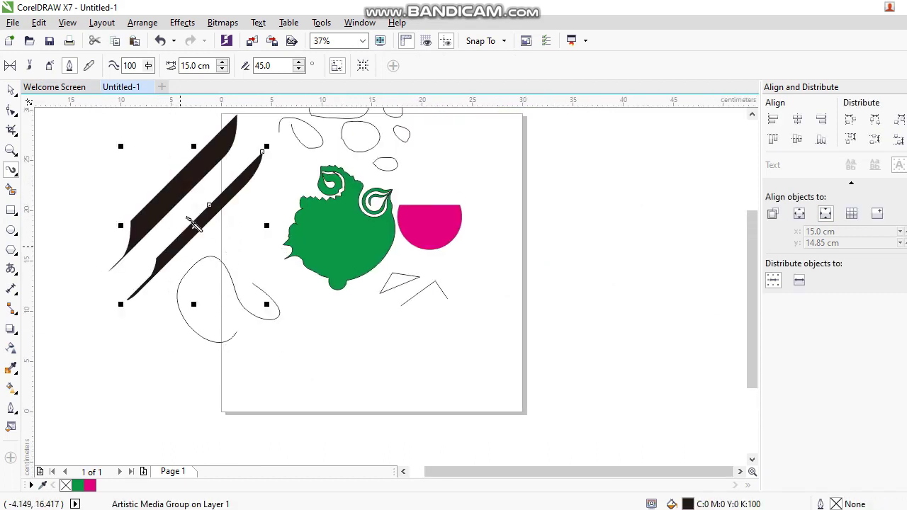